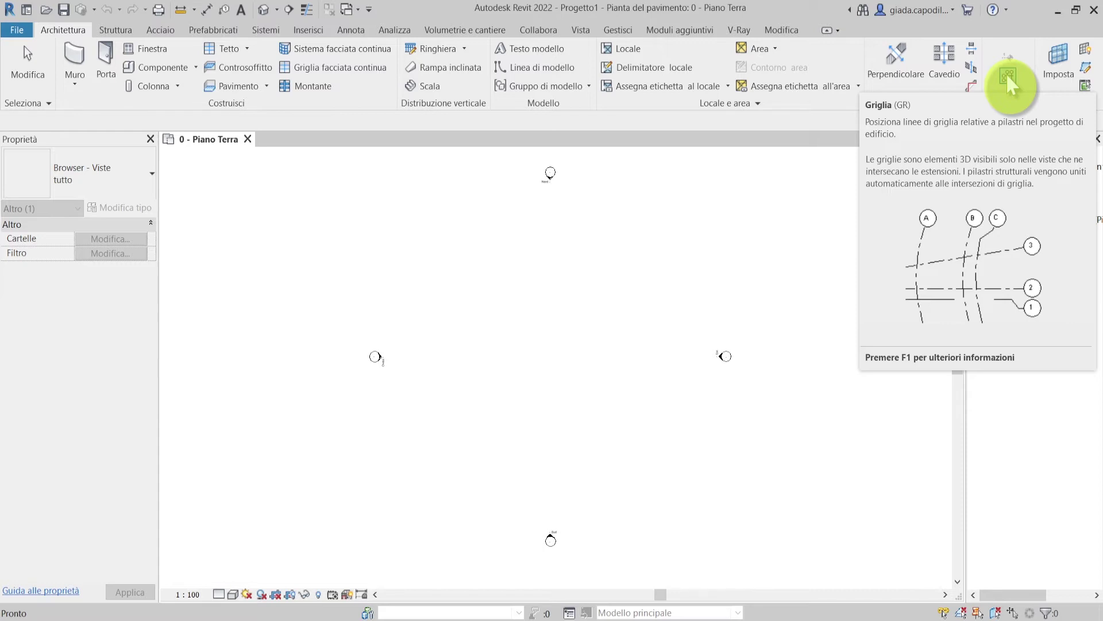
- Draw three horizontal grid lines, 1 to 3, across the ground-floor plan
{"action": "left_click", "coordinate": [1009, 85]}
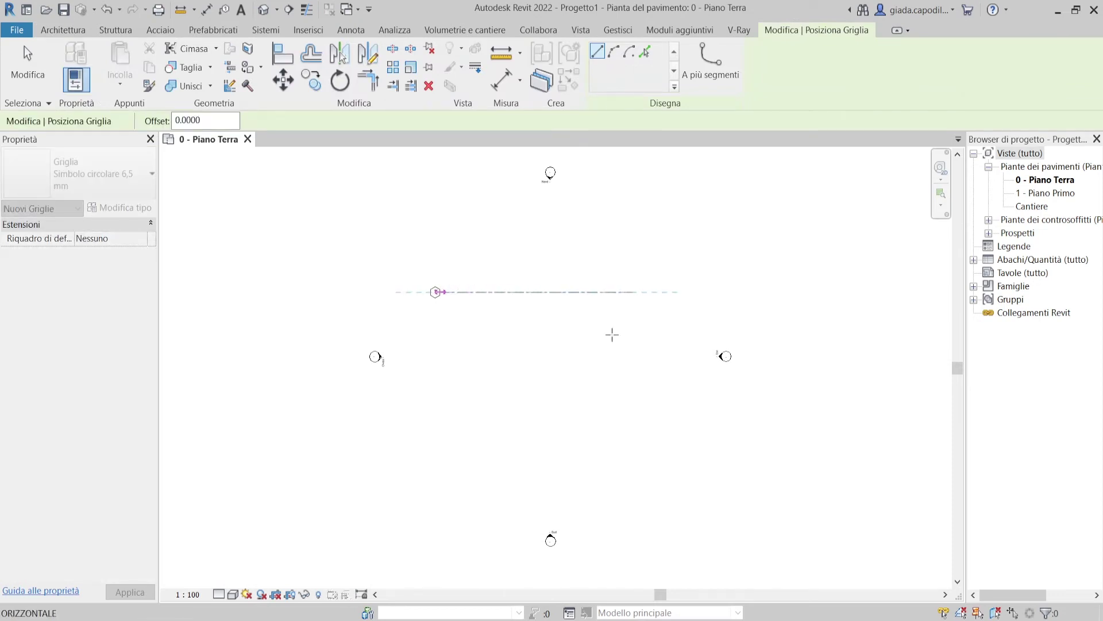
{"action": "left_click", "coordinate": [632, 332]}
{"action": "left_click", "coordinate": [440, 327]}
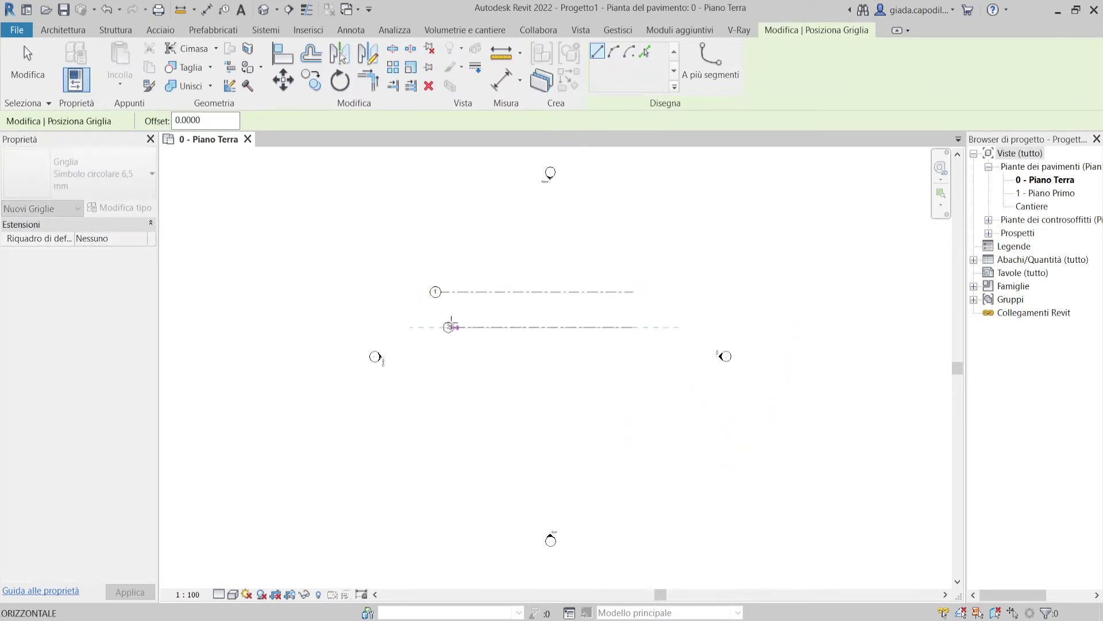
{"action": "left_click", "coordinate": [632, 348]}
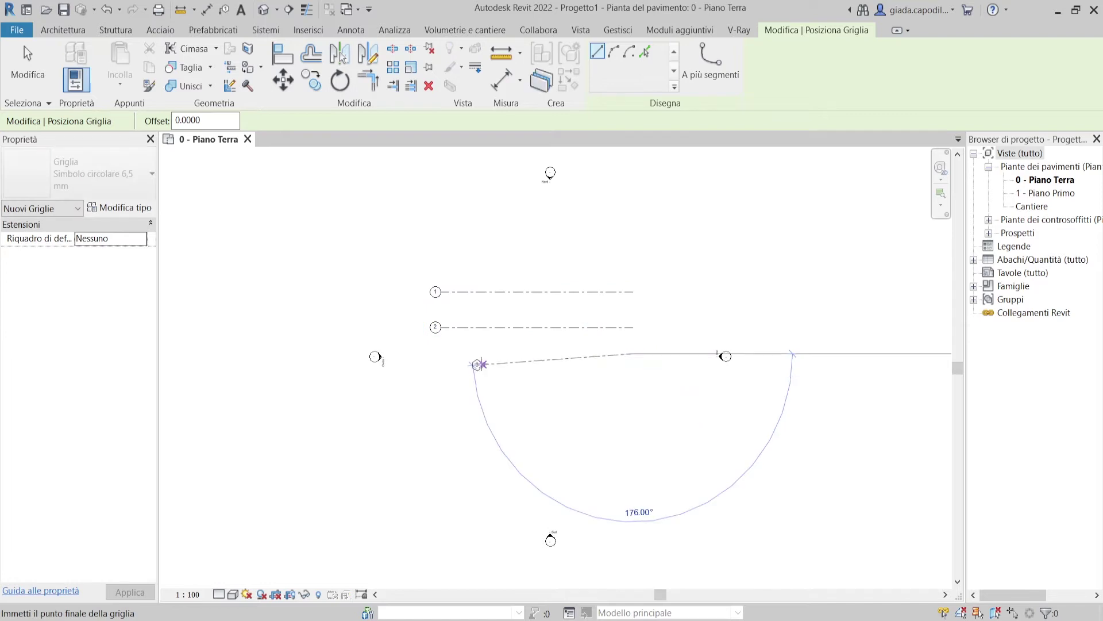
{"action": "left_click", "coordinate": [440, 353]}
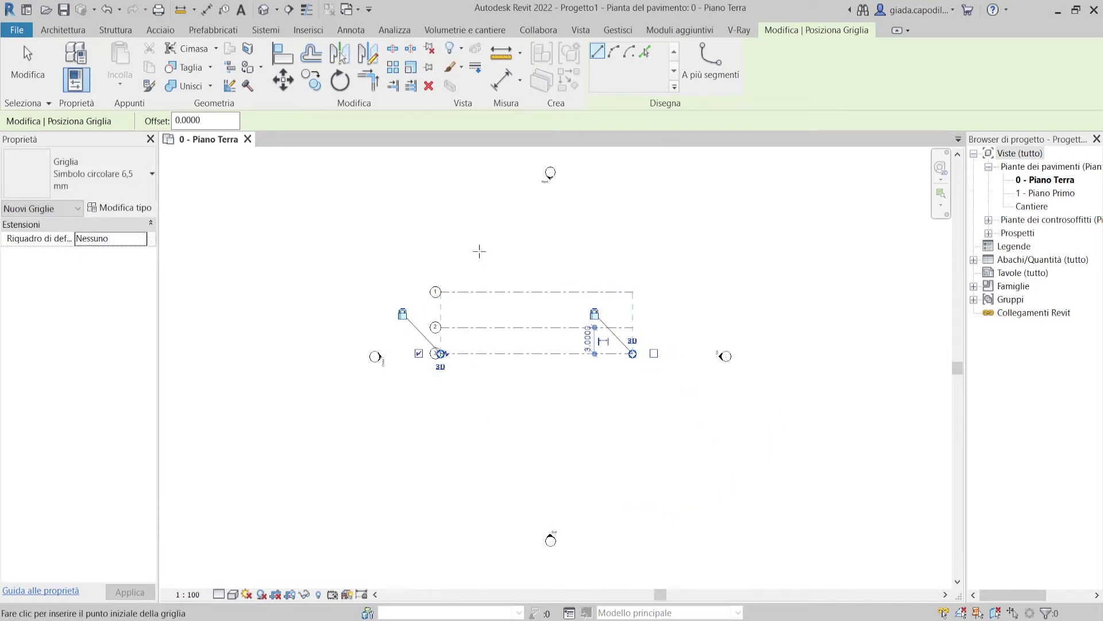
- Draw two parallel grids, 4 and 5, skewed at 71°
{"action": "left_click", "coordinate": [466, 253]}
{"action": "left_click", "coordinate": [518, 415]}
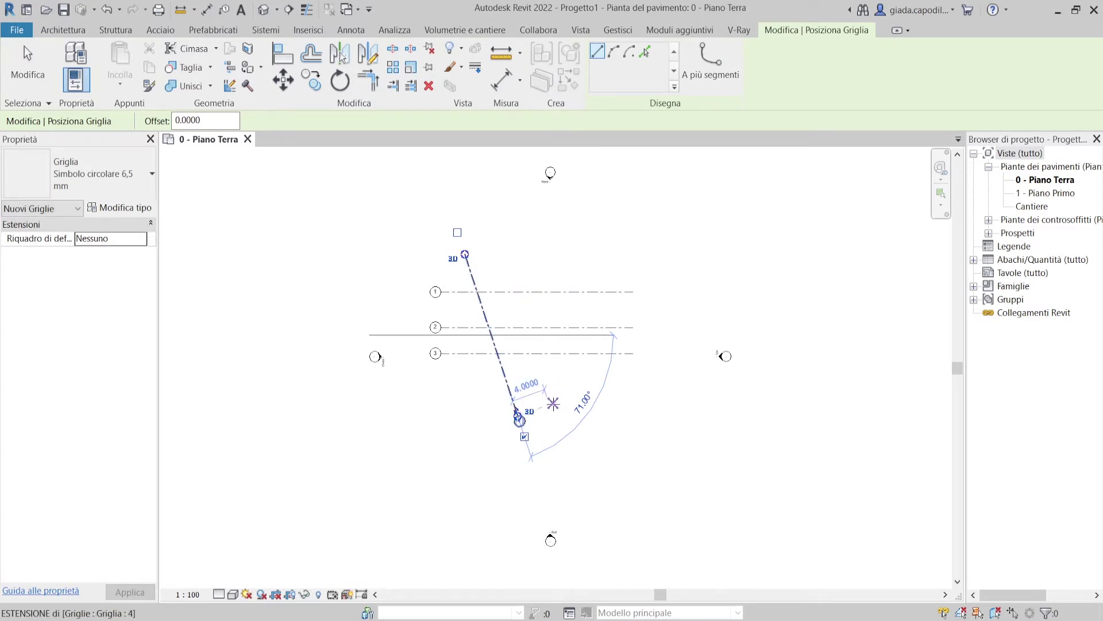
{"action": "left_click", "coordinate": [552, 404]}
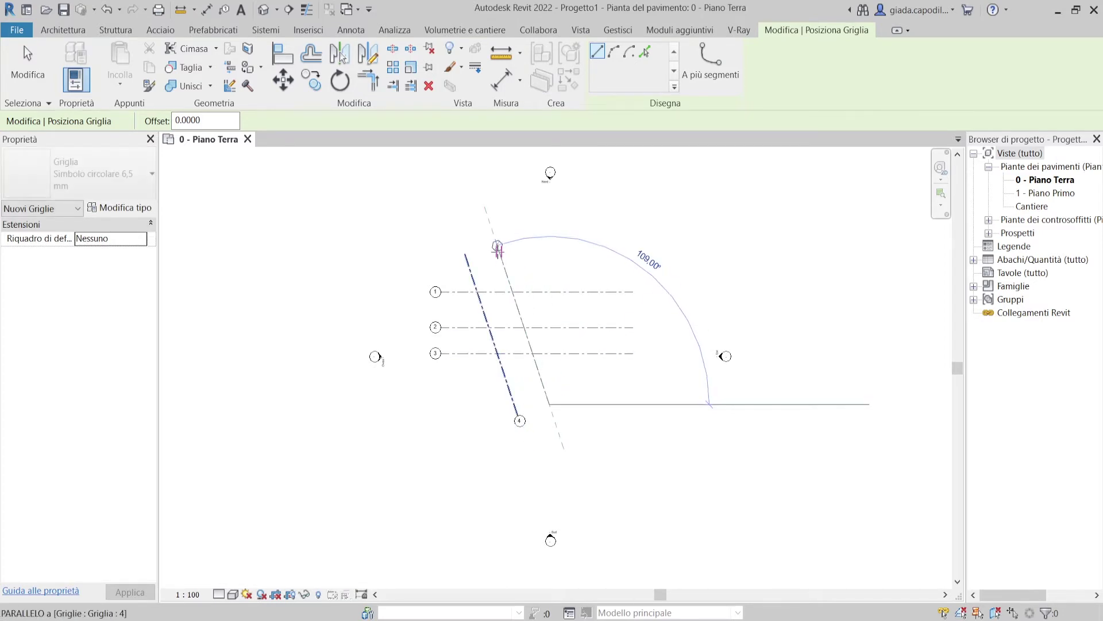
{"action": "left_click", "coordinate": [497, 247]}
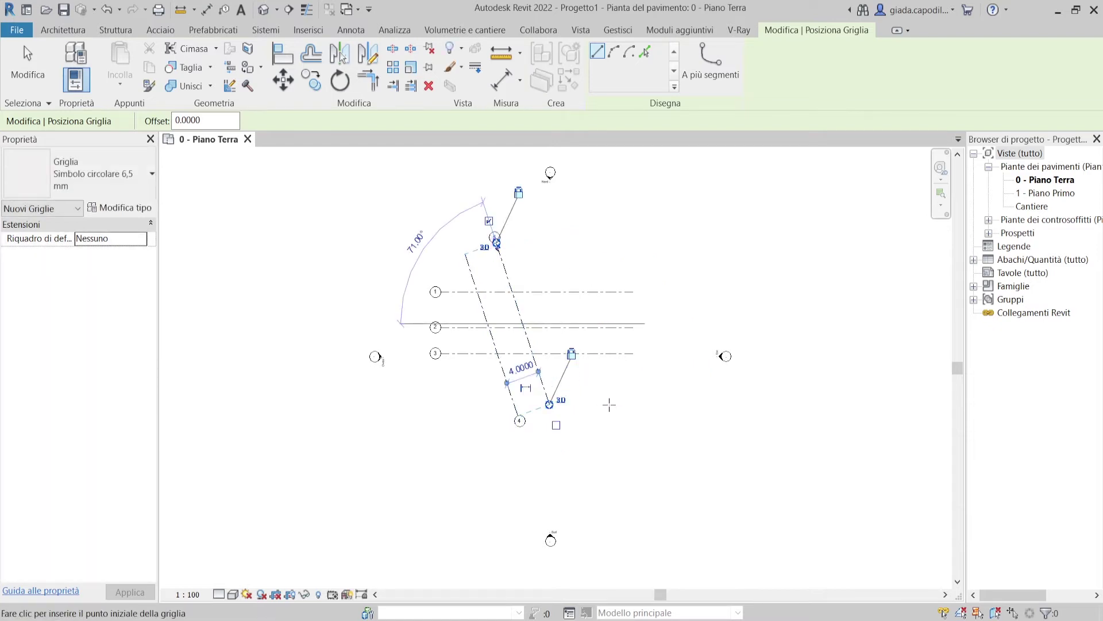
- Add vertical grids 6 and 7, 4 m apart, and finish grid placement
{"action": "left_click", "coordinate": [605, 402]}
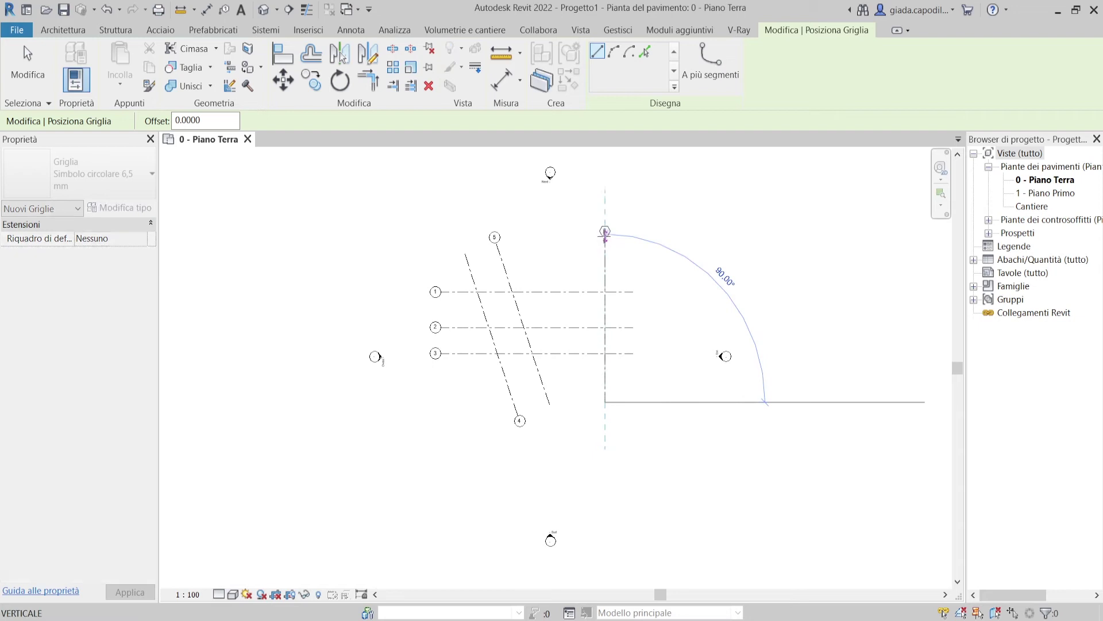
{"action": "left_click", "coordinate": [605, 252]}
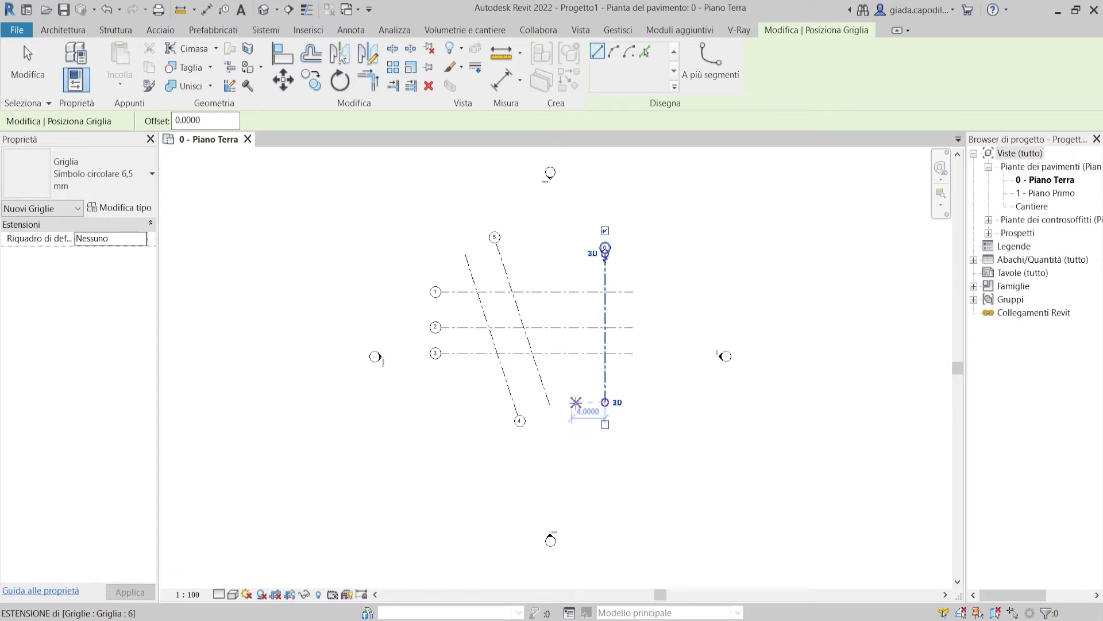
{"action": "left_click", "coordinate": [572, 401]}
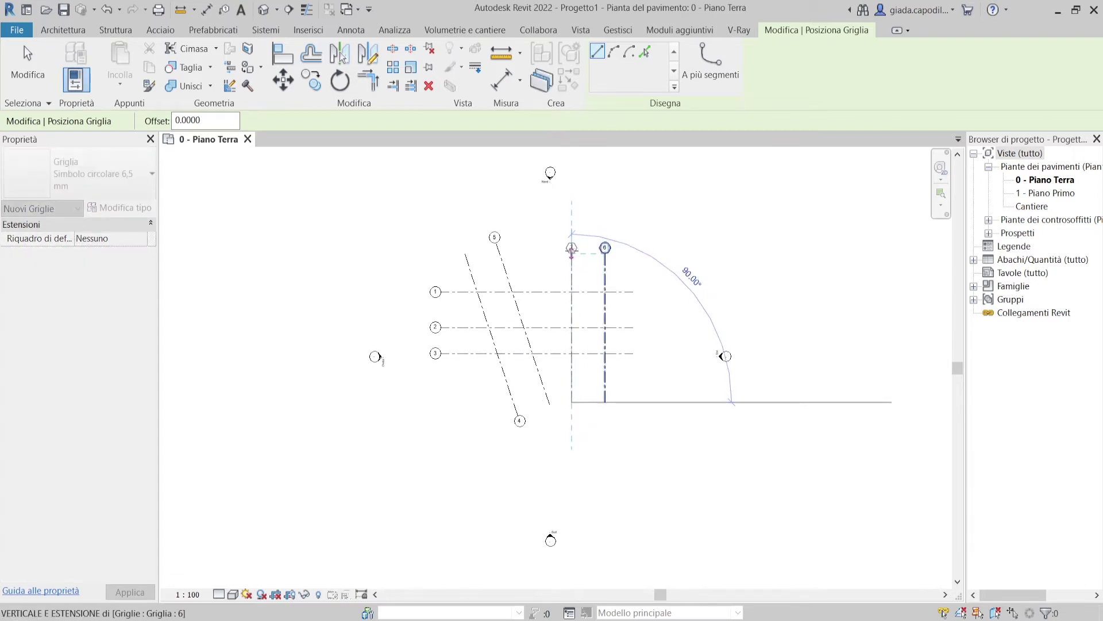
{"action": "left_click", "coordinate": [572, 250]}
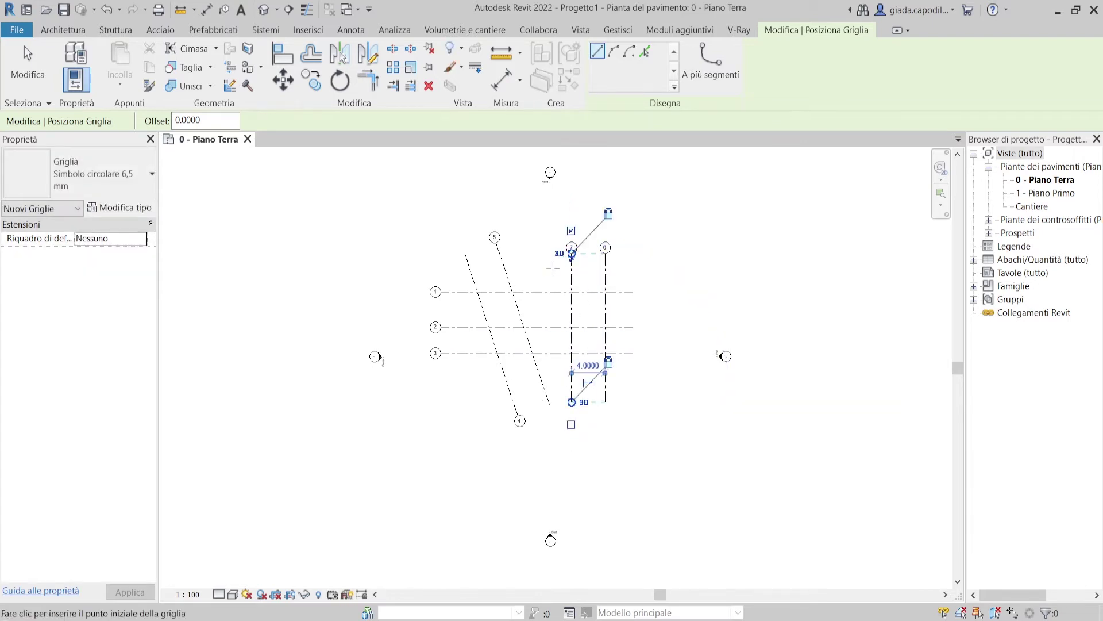
{"action": "key", "text": "Escape"}
{"action": "key", "text": "Escape"}
{"action": "left_click", "coordinate": [479, 291]}
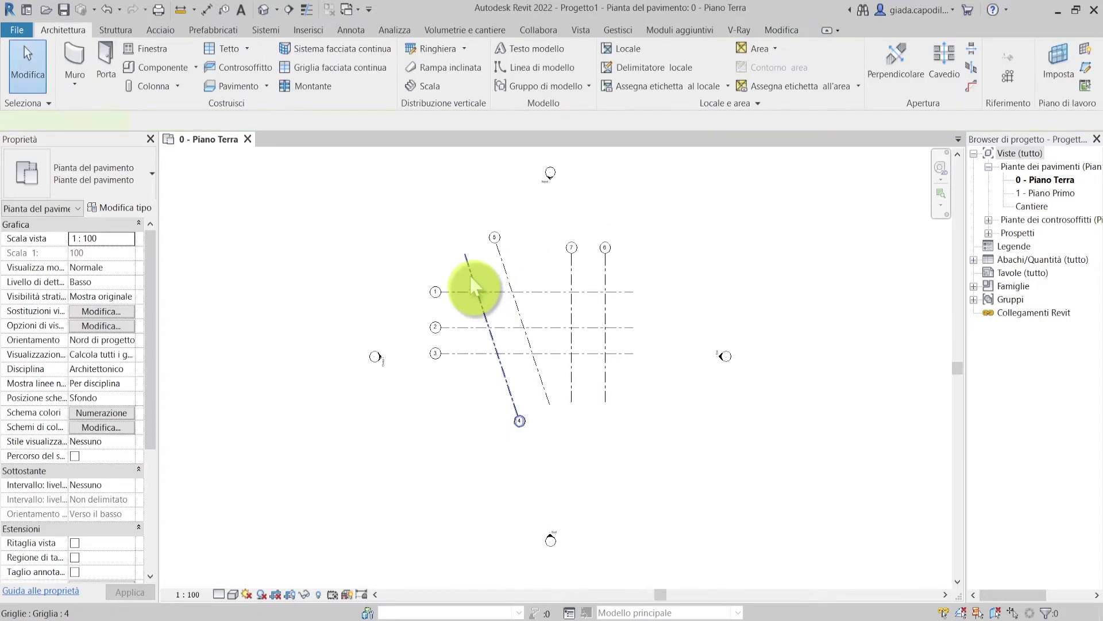
- Move grid 4's bubble to its top end and adjust grid 5's top end
{"action": "left_click", "coordinate": [457, 233]}
{"action": "left_click", "coordinate": [524, 435]}
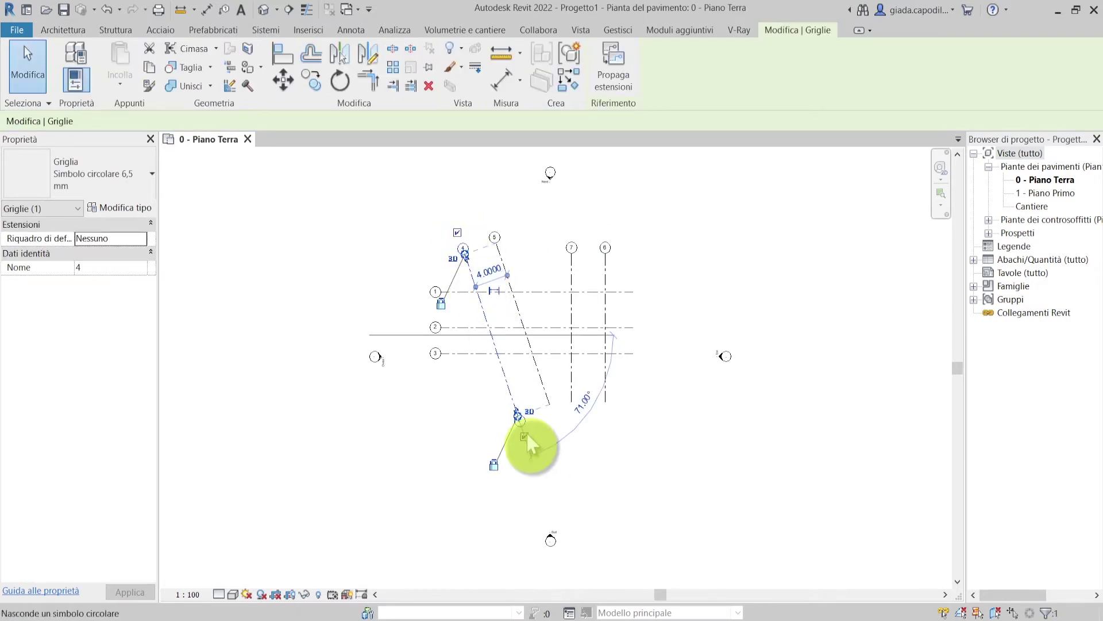
{"action": "left_click", "coordinate": [516, 231]}
{"action": "scroll", "coordinate": [506, 253], "scroll_direction": "up", "scroll_amount": 1}
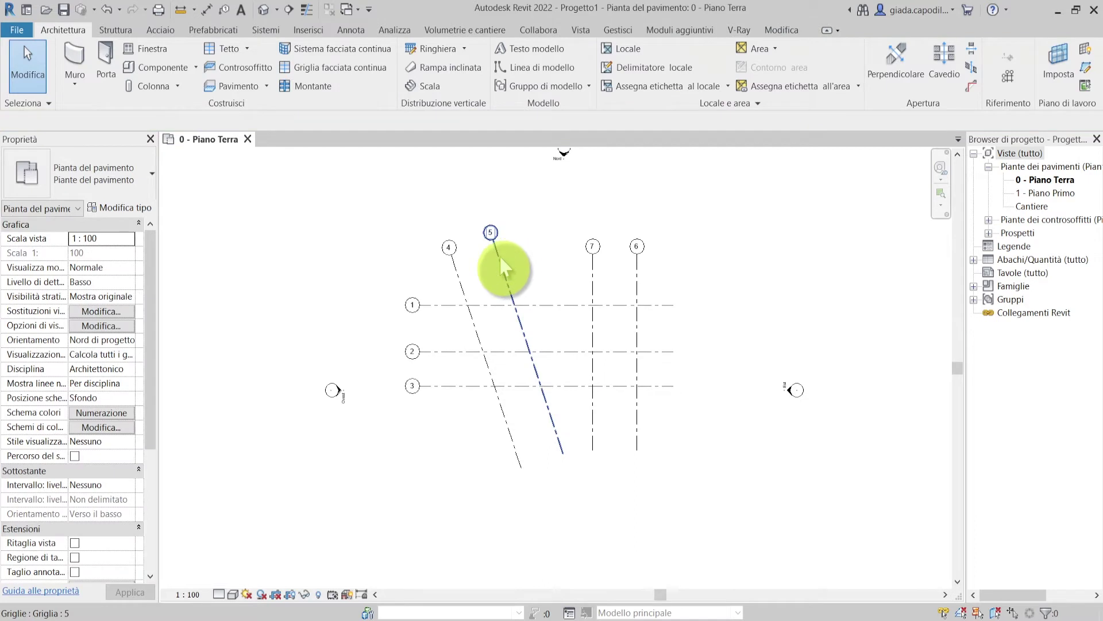
{"action": "left_click", "coordinate": [493, 243]}
{"action": "left_click_drag", "start_coordinate": [493, 240], "coordinate": [497, 254]}
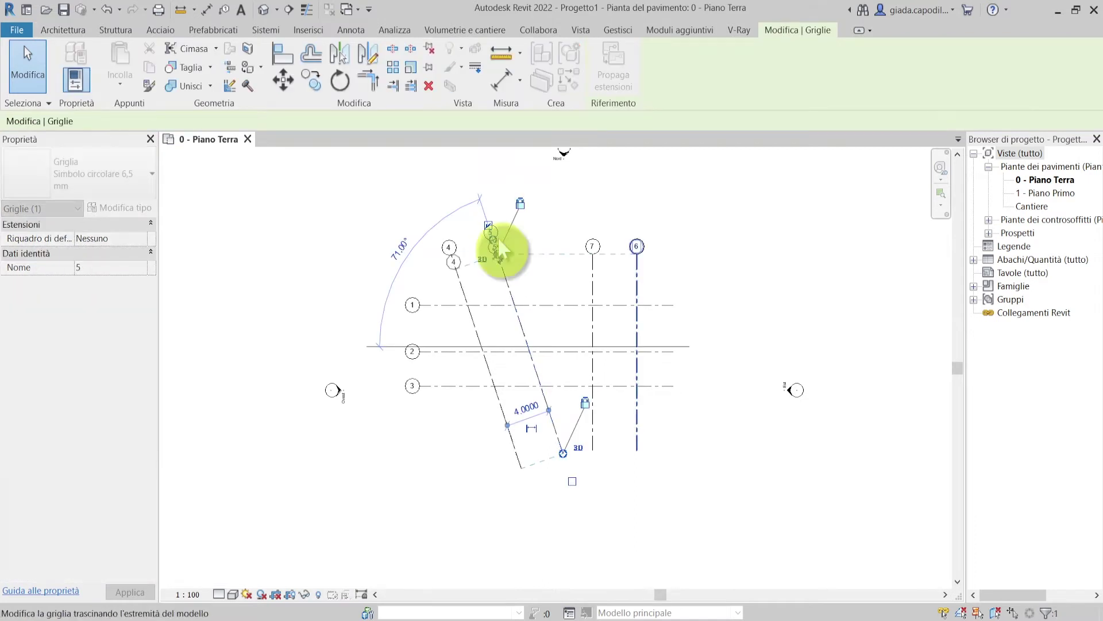
{"action": "left_click", "coordinate": [520, 207]}
- Rename skewed grids 4 and 5 to A and B
{"action": "left_click", "coordinate": [455, 265]}
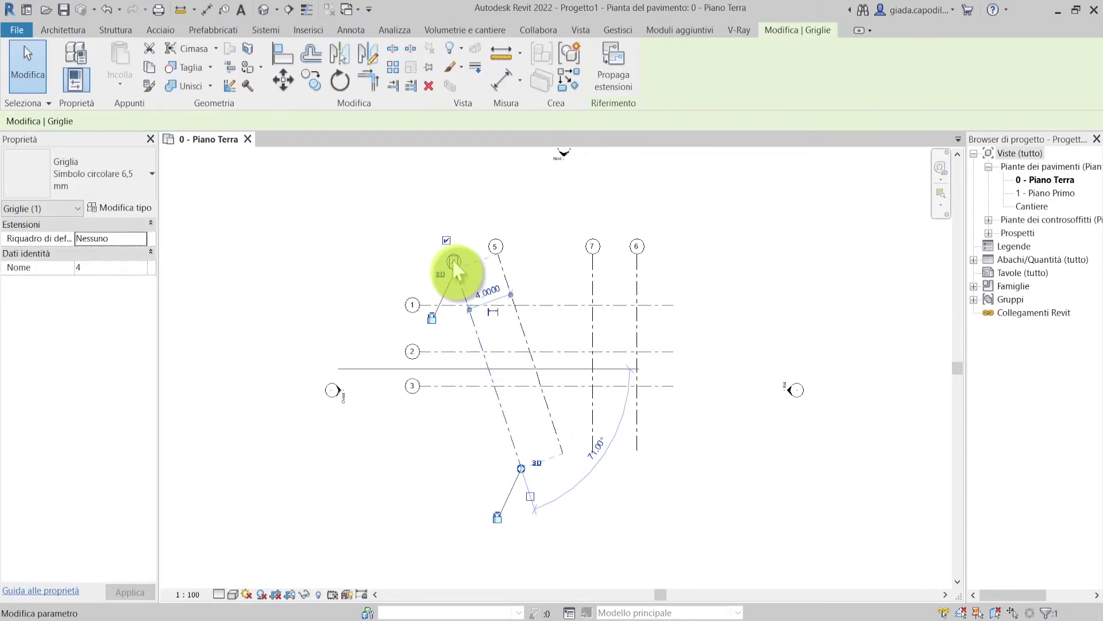
{"action": "left_click", "coordinate": [453, 263]}
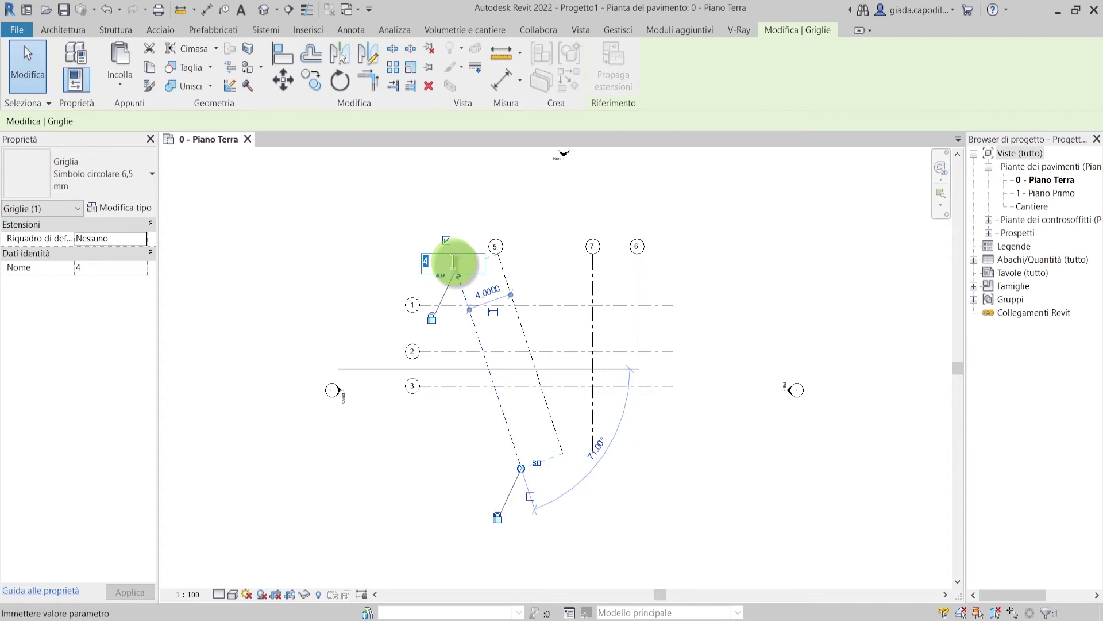
{"action": "type", "text": "A"}
{"action": "key", "text": "Return"}
{"action": "scroll", "coordinate": [506, 242], "scroll_direction": "up", "scroll_amount": 1}
{"action": "scroll", "coordinate": [488, 264], "scroll_direction": "up", "scroll_amount": 1}
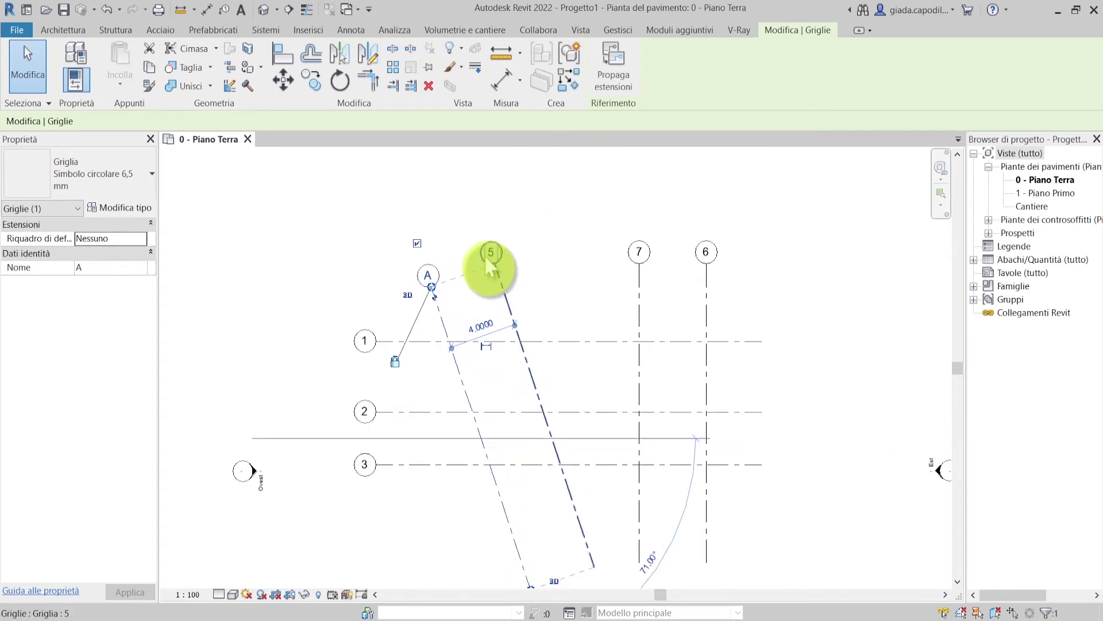
{"action": "left_click", "coordinate": [490, 256]}
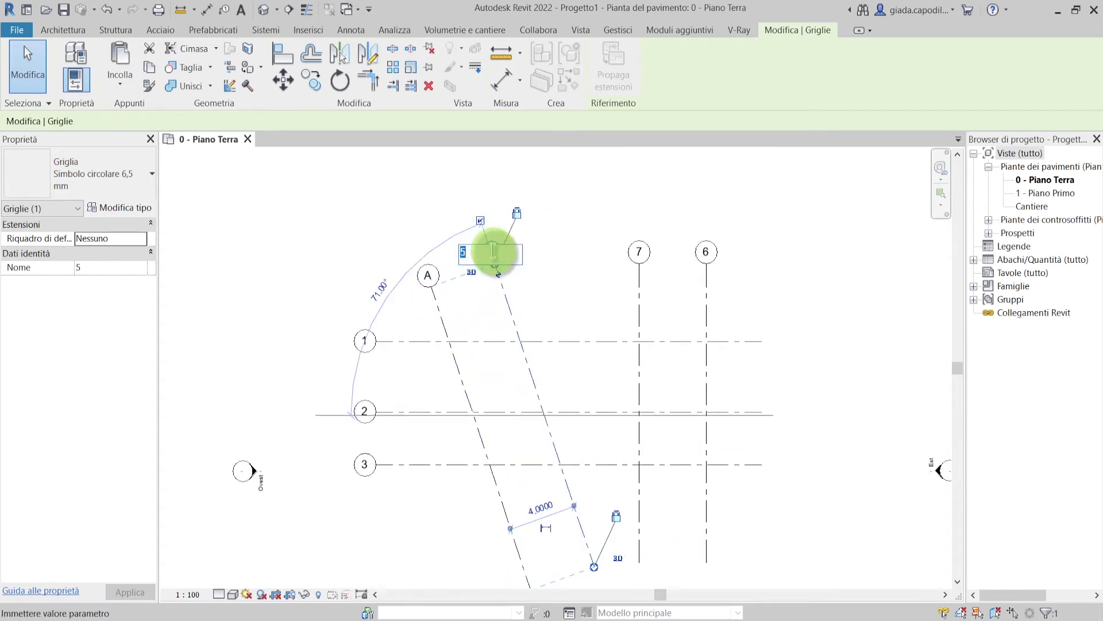
{"action": "type", "text": "B"}
{"action": "key", "text": "Return"}
- Rename vertical grids 7 and 6 to C and D
{"action": "left_click", "coordinate": [639, 255]}
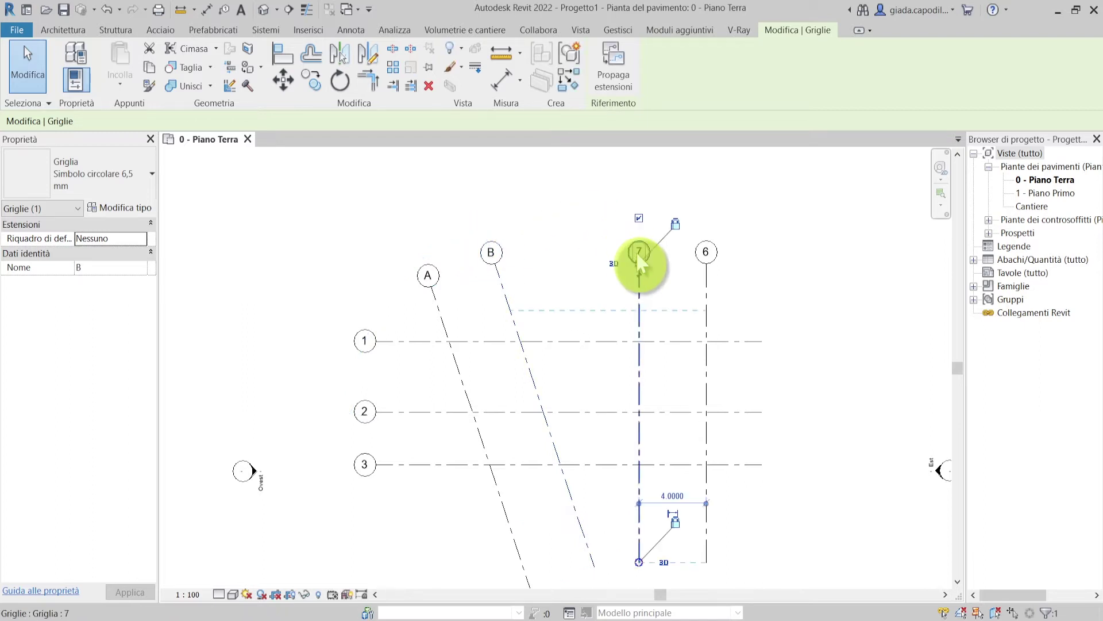
{"action": "type", "text": "C"}
{"action": "key", "text": "Return"}
{"action": "left_click", "coordinate": [707, 254]}
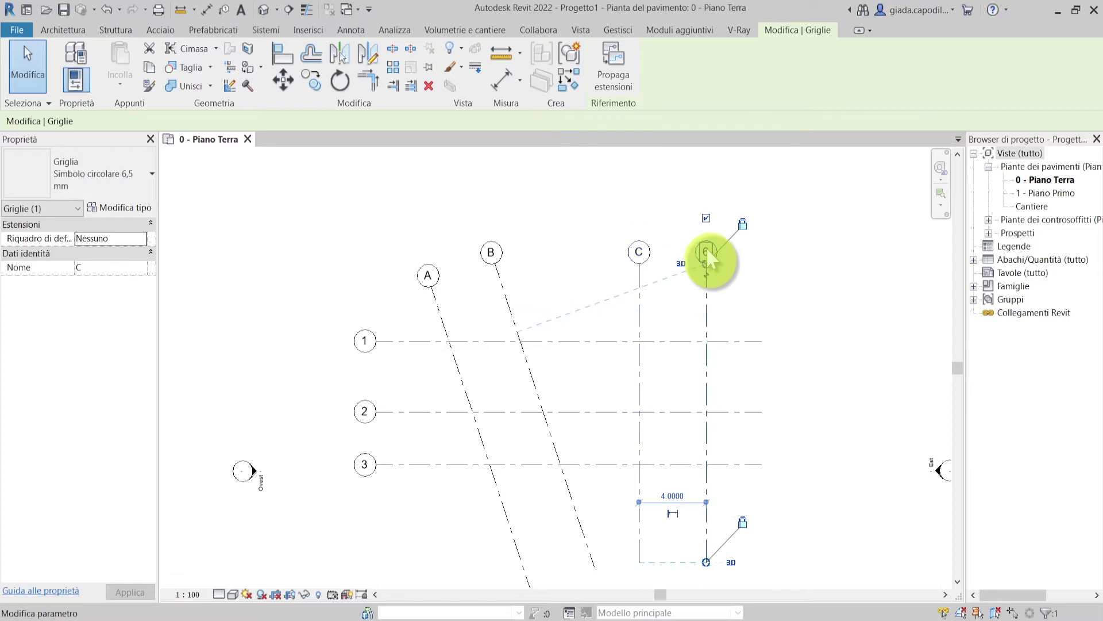
{"action": "type", "text": "D"}
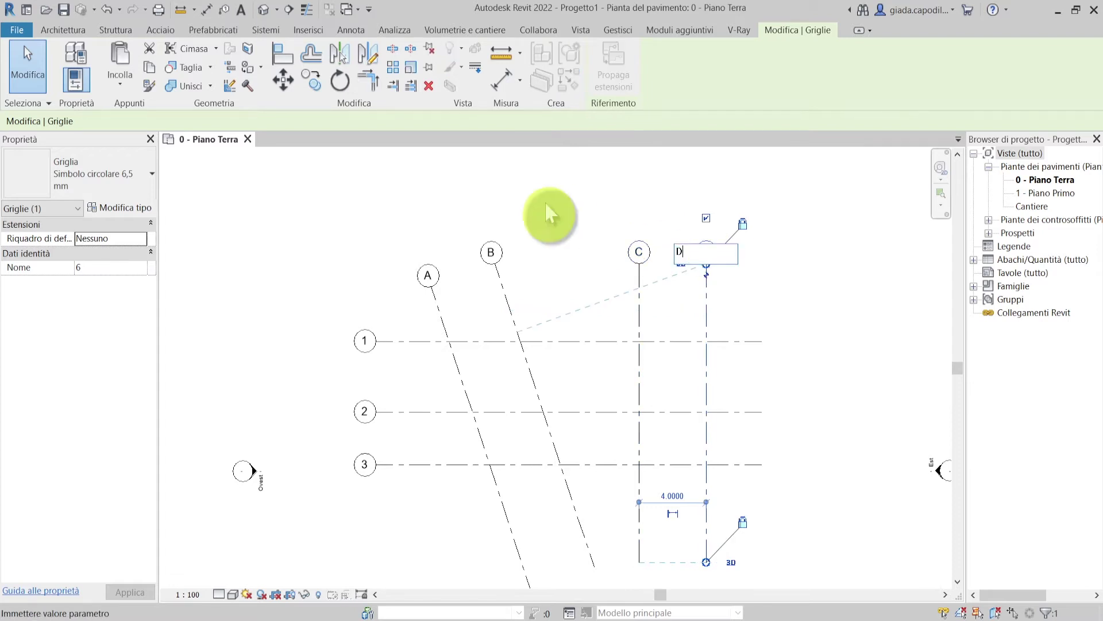
{"action": "key", "text": "Return"}
{"action": "left_click", "coordinate": [661, 230]}
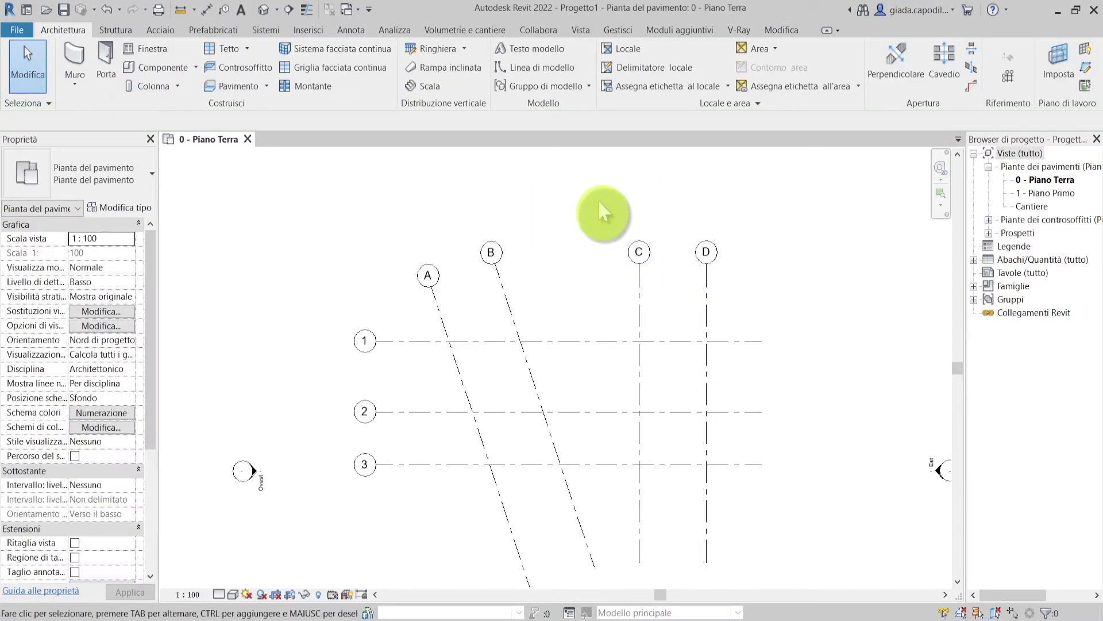
- Look at the Nord and Ovest elevations, then return to the 0 - Piano Terra plan
{"action": "scroll", "coordinate": [468, 308], "scroll_direction": "down", "scroll_amount": 2}
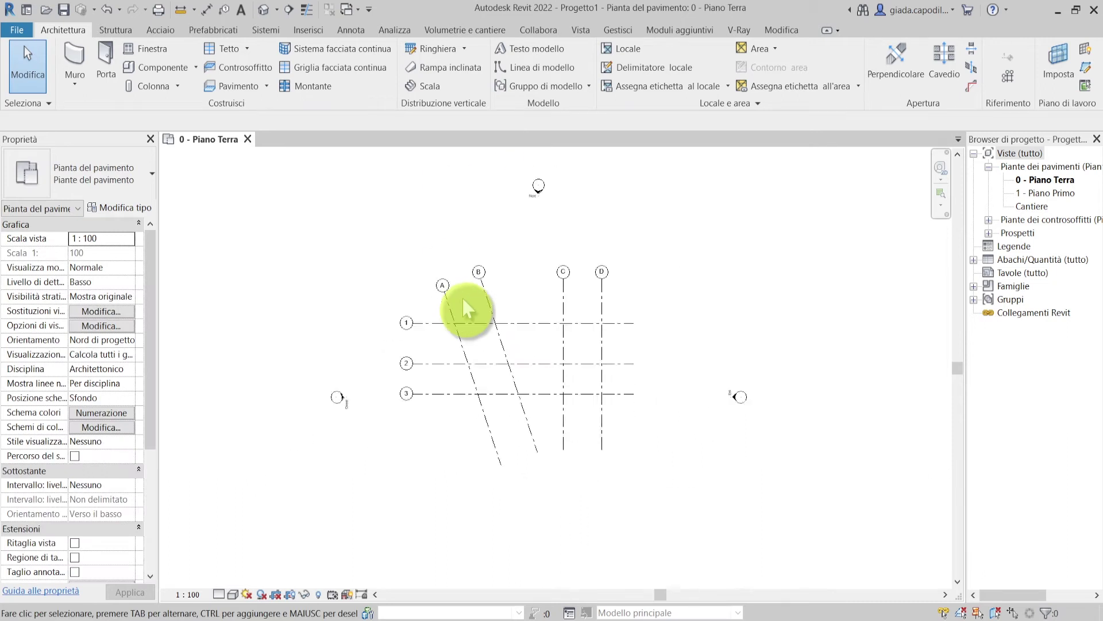
{"action": "scroll", "coordinate": [546, 282], "scroll_direction": "down", "scroll_amount": 1}
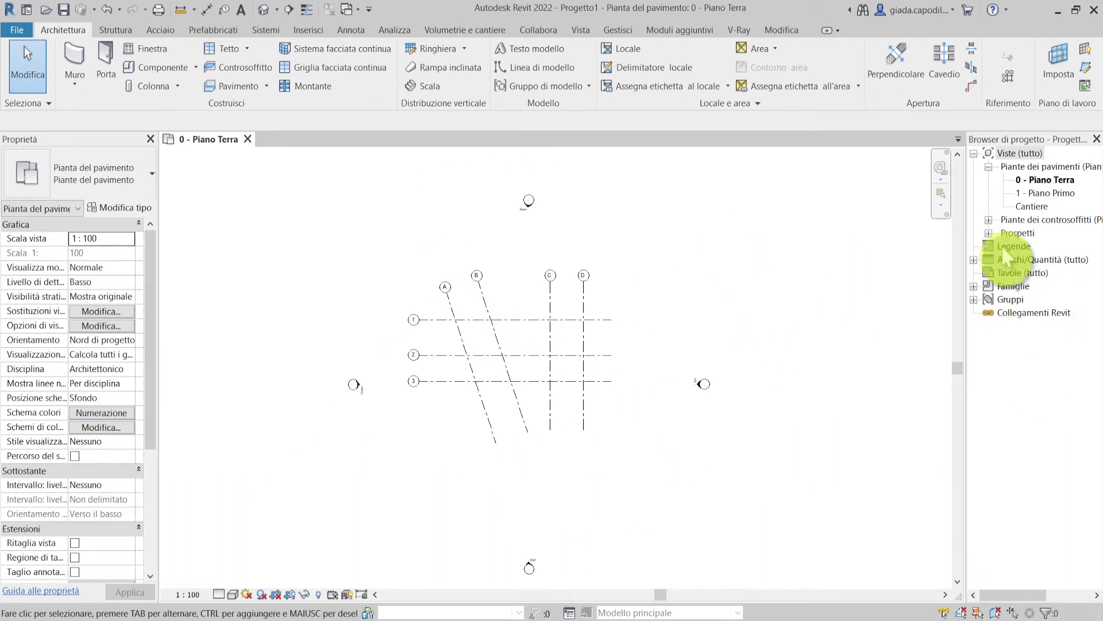
{"action": "left_click", "coordinate": [986, 234]}
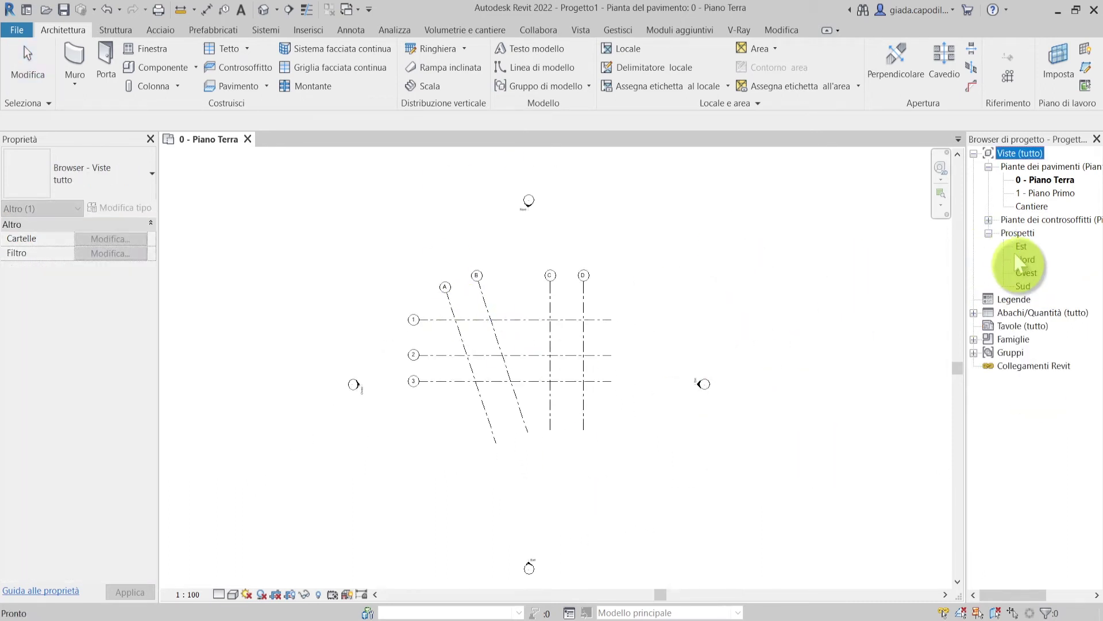
{"action": "left_click", "coordinate": [1020, 260]}
{"action": "double_click", "coordinate": [1024, 263]}
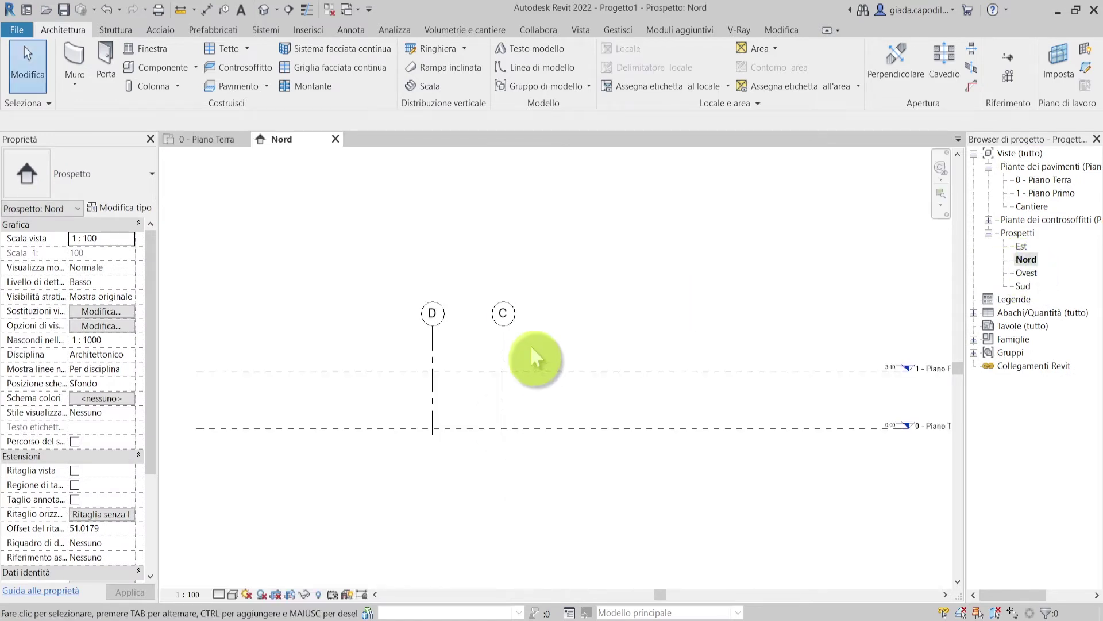
{"action": "left_click", "coordinate": [1026, 273]}
{"action": "double_click", "coordinate": [1024, 274]}
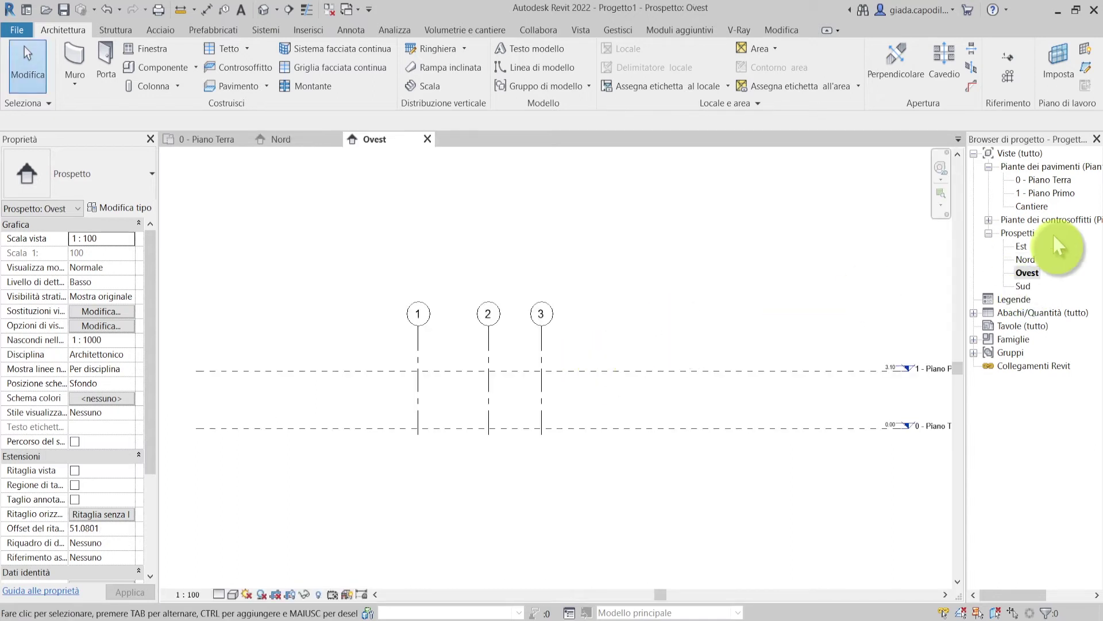
{"action": "double_click", "coordinate": [1026, 180]}
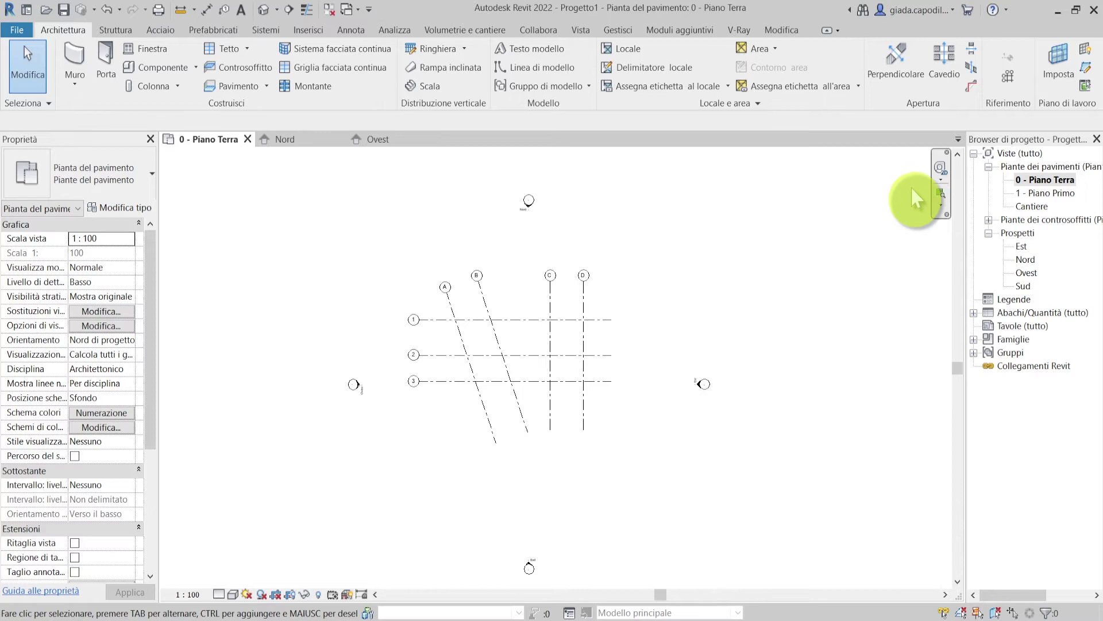
- Reopen the Nord elevation and select level 1 - Piano Primo
{"action": "double_click", "coordinate": [1022, 260]}
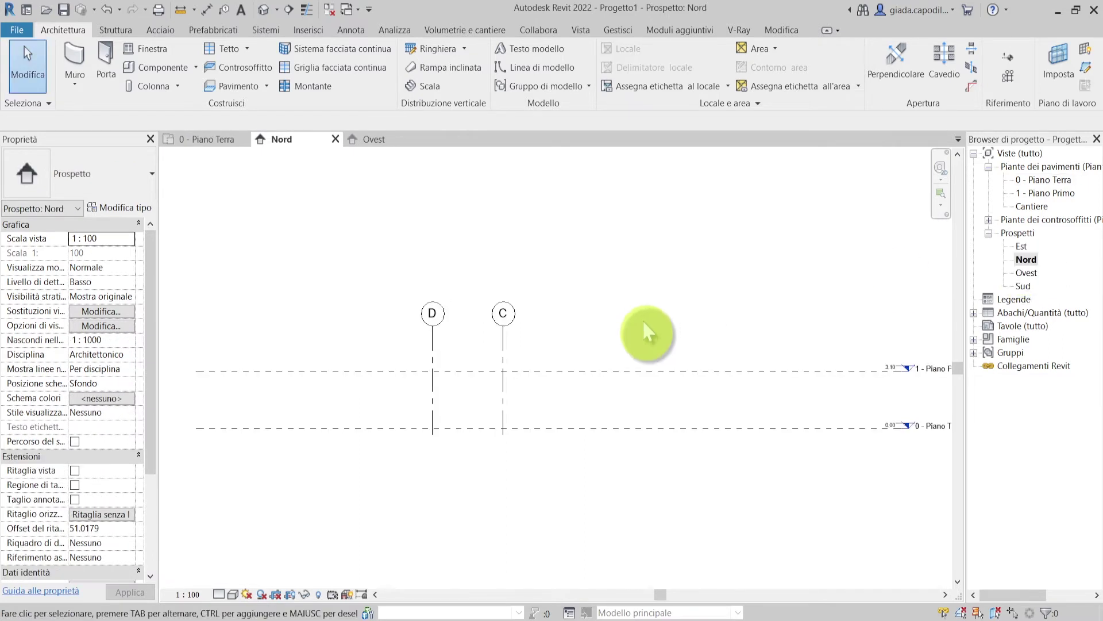
{"action": "middle_click_drag", "start_coordinate": [977, 385], "coordinate": [913, 367]}
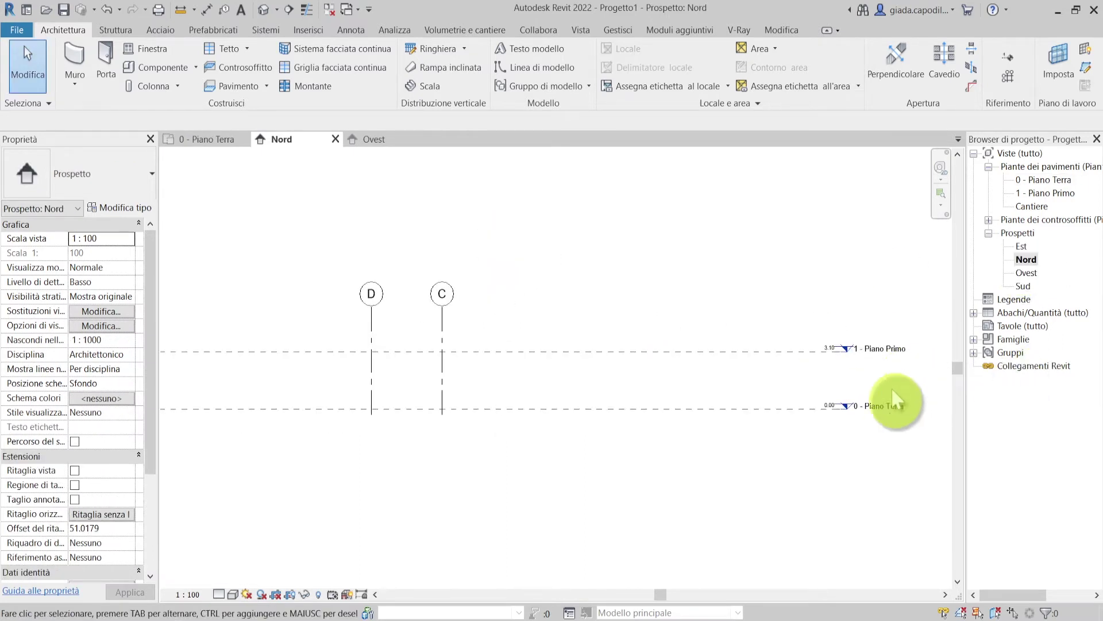
{"action": "scroll", "coordinate": [771, 373], "scroll_direction": "up", "scroll_amount": 2}
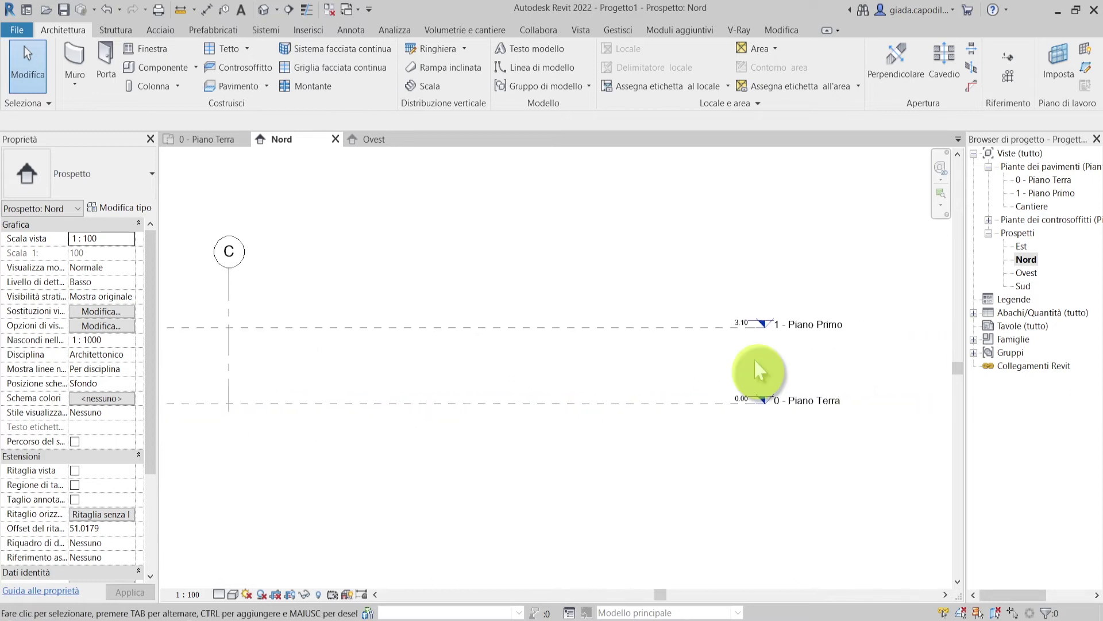
{"action": "scroll", "coordinate": [735, 267], "scroll_direction": "down", "scroll_amount": 2}
{"action": "left_click", "coordinate": [572, 311]}
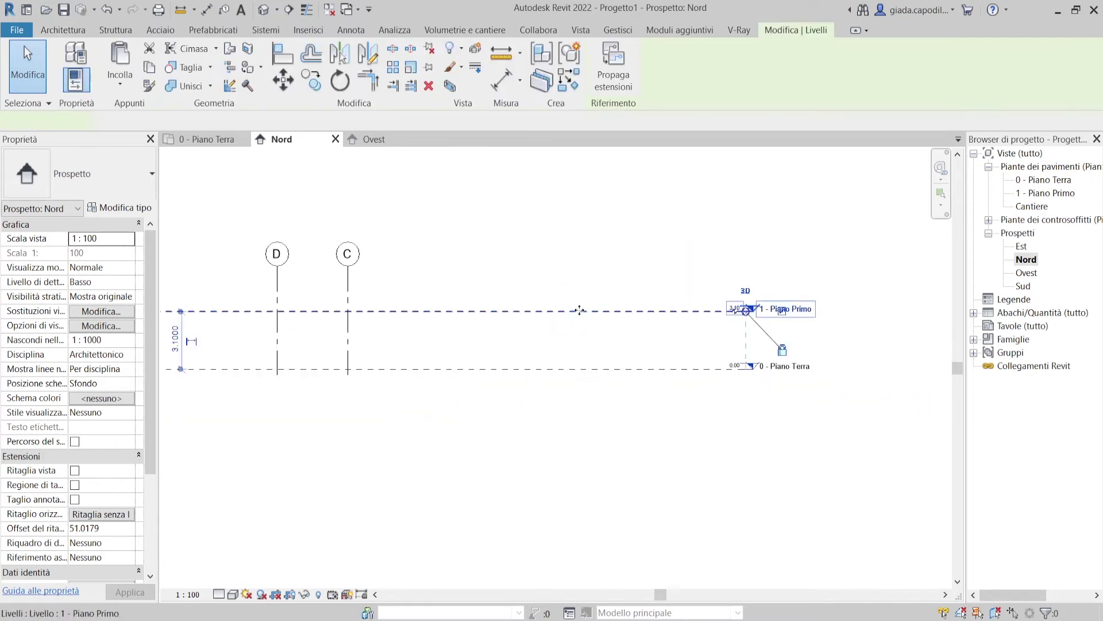
- Change level 1 - Piano Primo's elevation to 3.00
{"action": "scroll", "coordinate": [770, 333], "scroll_direction": "up", "scroll_amount": 1}
{"action": "scroll", "coordinate": [707, 290], "scroll_direction": "up", "scroll_amount": 2}
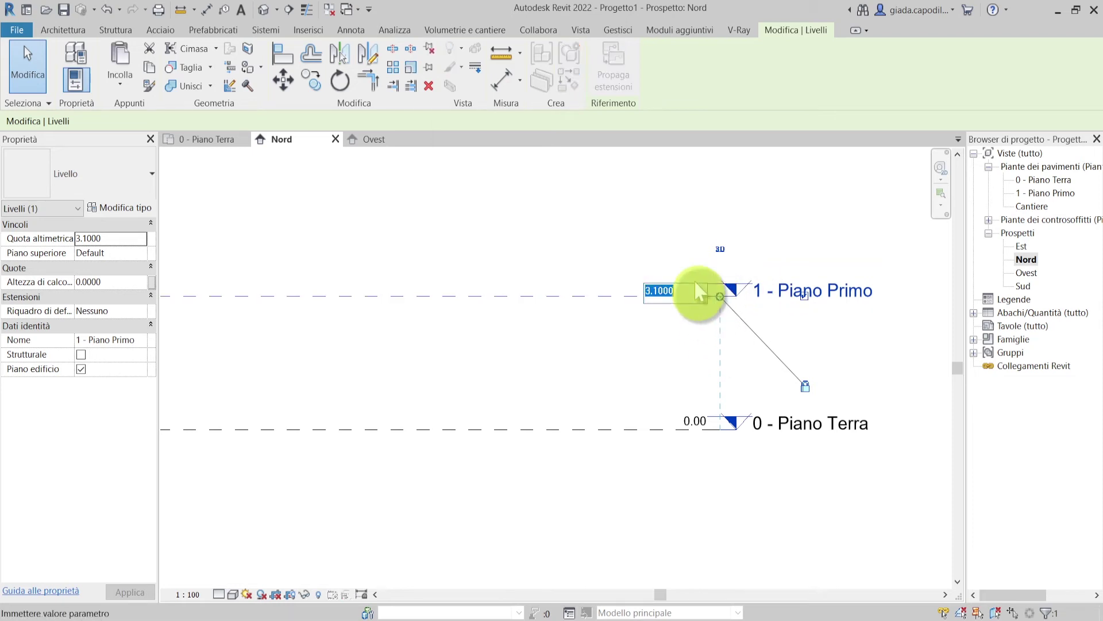
{"action": "type", "text": "3"}
{"action": "key", "text": "Return"}
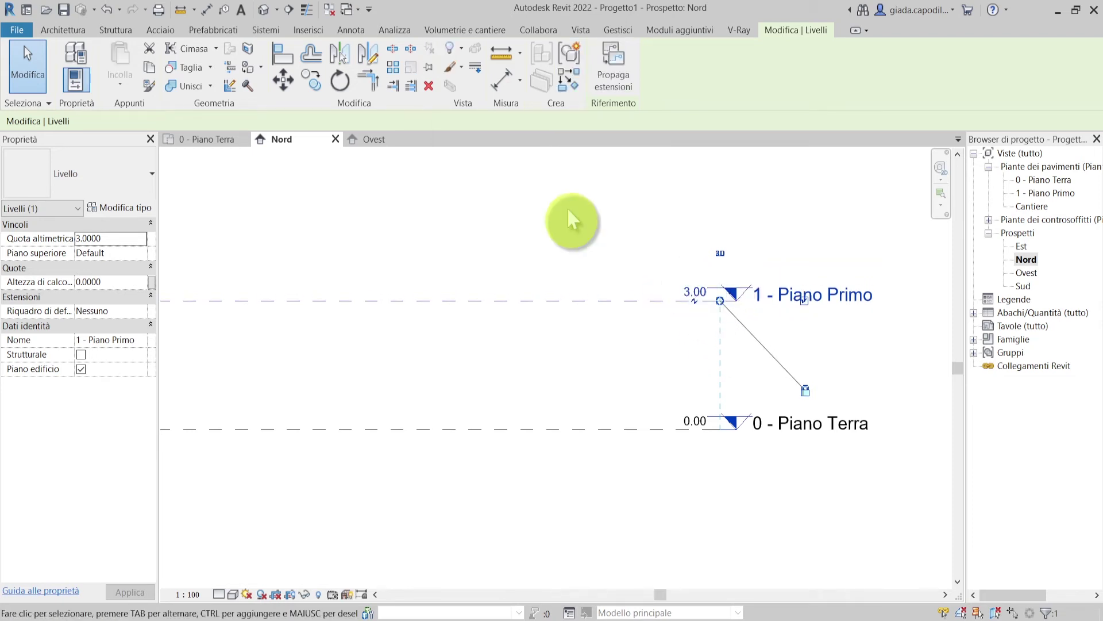
{"action": "left_click", "coordinate": [566, 216]}
- Draw a new level above Piano Primo with Create Similar
{"action": "left_click", "coordinate": [562, 300]}
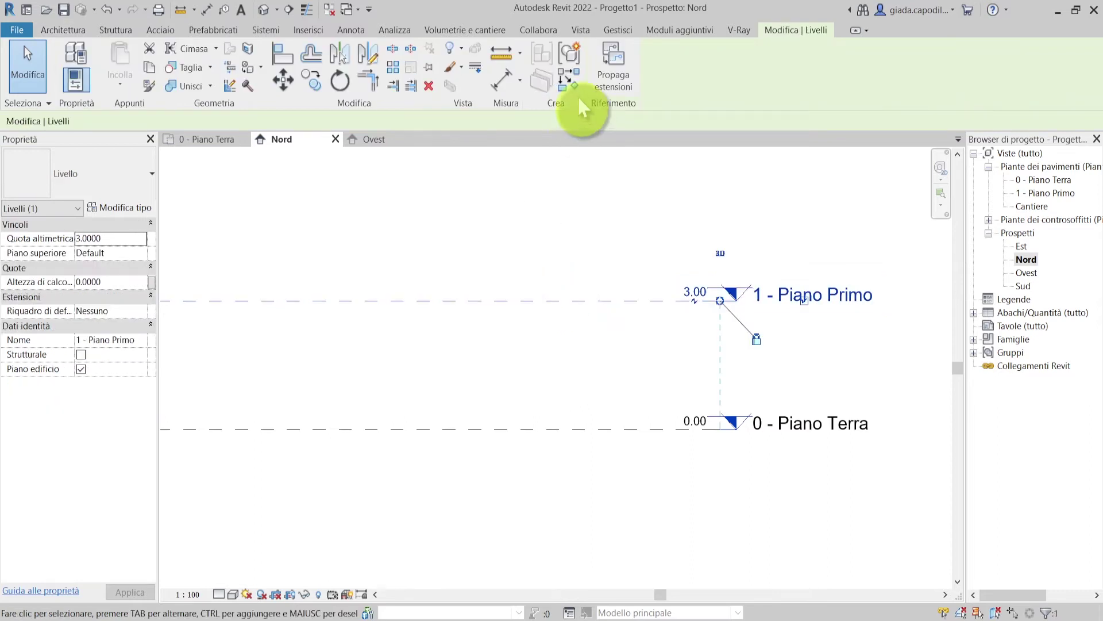
{"action": "left_click", "coordinate": [567, 84]}
{"action": "scroll", "coordinate": [581, 189], "scroll_direction": "down", "scroll_amount": 2}
{"action": "scroll", "coordinate": [705, 227], "scroll_direction": "down", "scroll_amount": 2}
{"action": "middle_click_drag", "start_coordinate": [564, 246], "coordinate": [707, 377]}
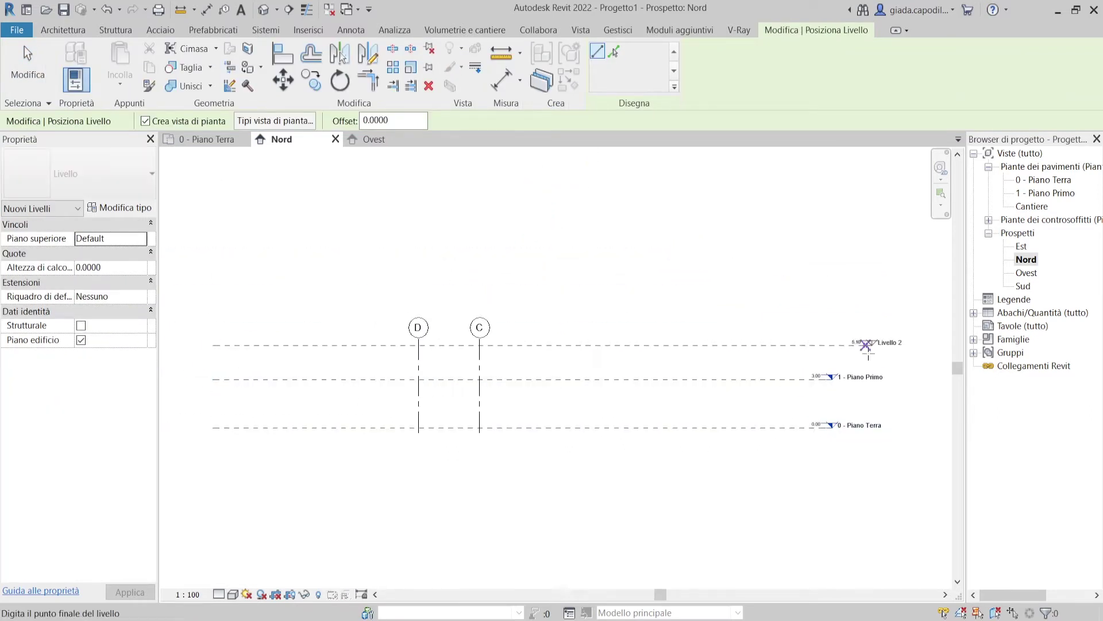
{"action": "left_click", "coordinate": [832, 345]}
{"action": "scroll", "coordinate": [868, 357], "scroll_direction": "up", "scroll_amount": 2}
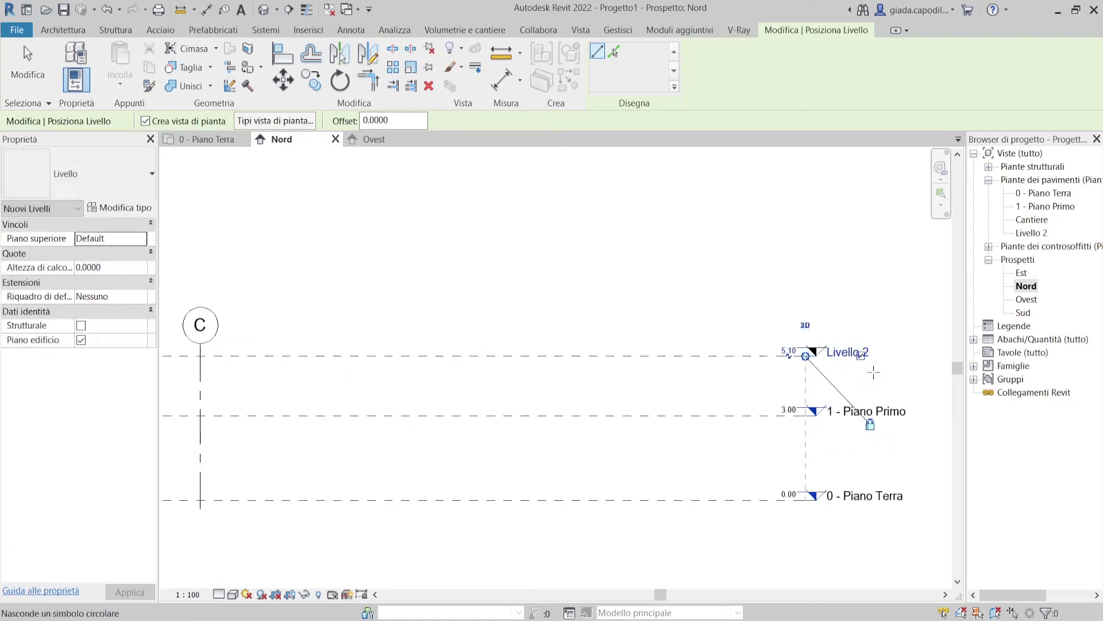
{"action": "scroll", "coordinate": [873, 372], "scroll_direction": "up", "scroll_amount": 2}
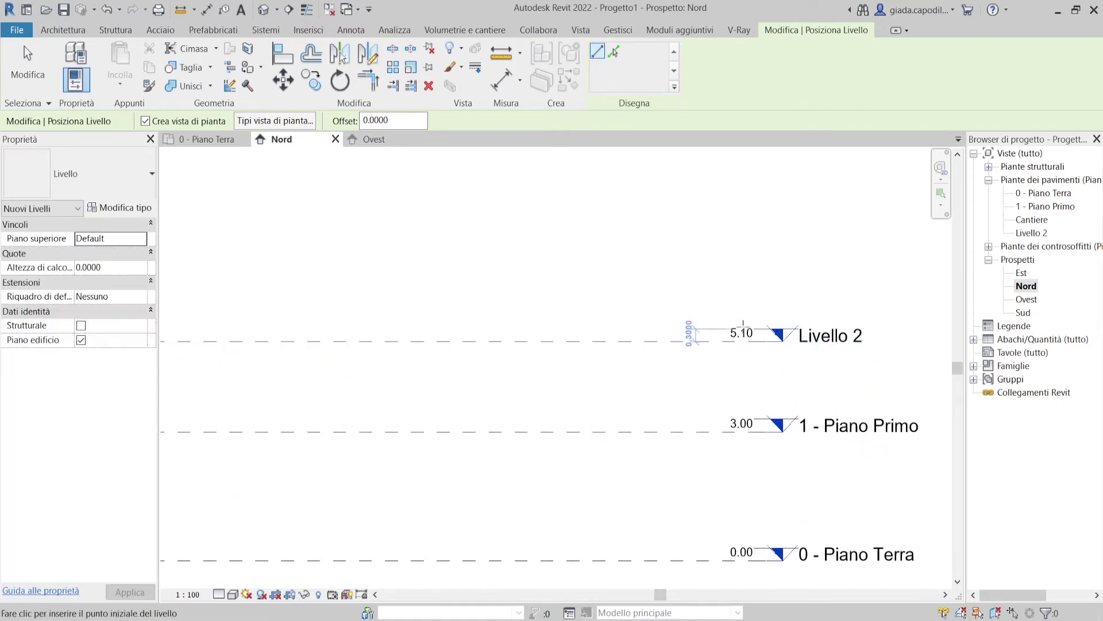
{"action": "key", "text": "Escape"}
{"action": "key", "text": "Escape"}
- Set the new level to 6.00 and rename it 2 - Piano Secondo, including its views
{"action": "left_click", "coordinate": [747, 337]}
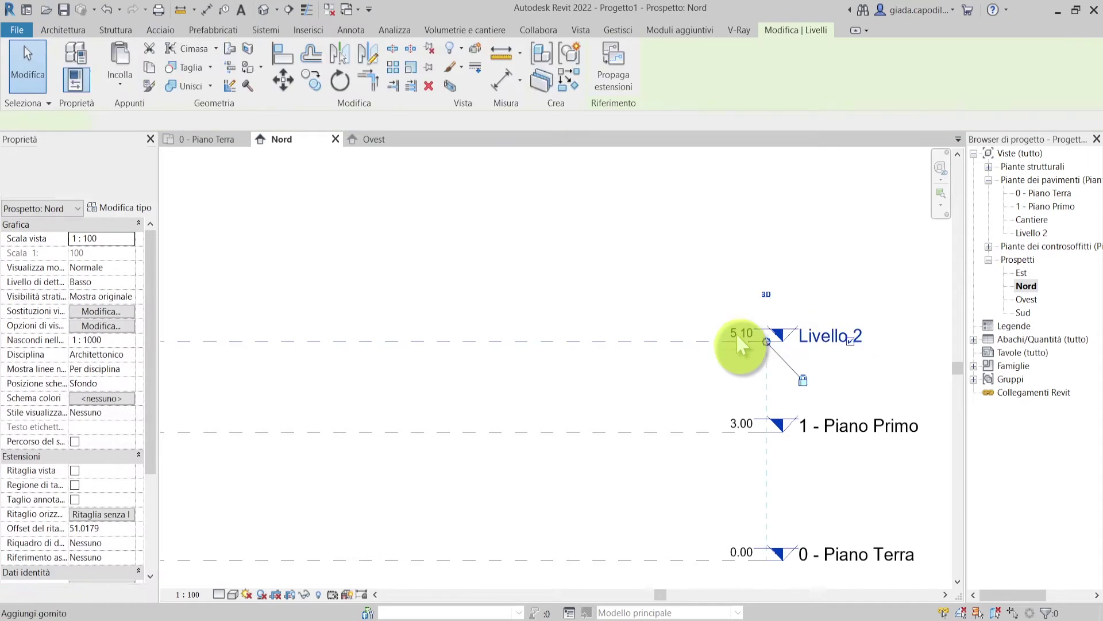
{"action": "left_click", "coordinate": [737, 335]}
{"action": "type", "text": "6"}
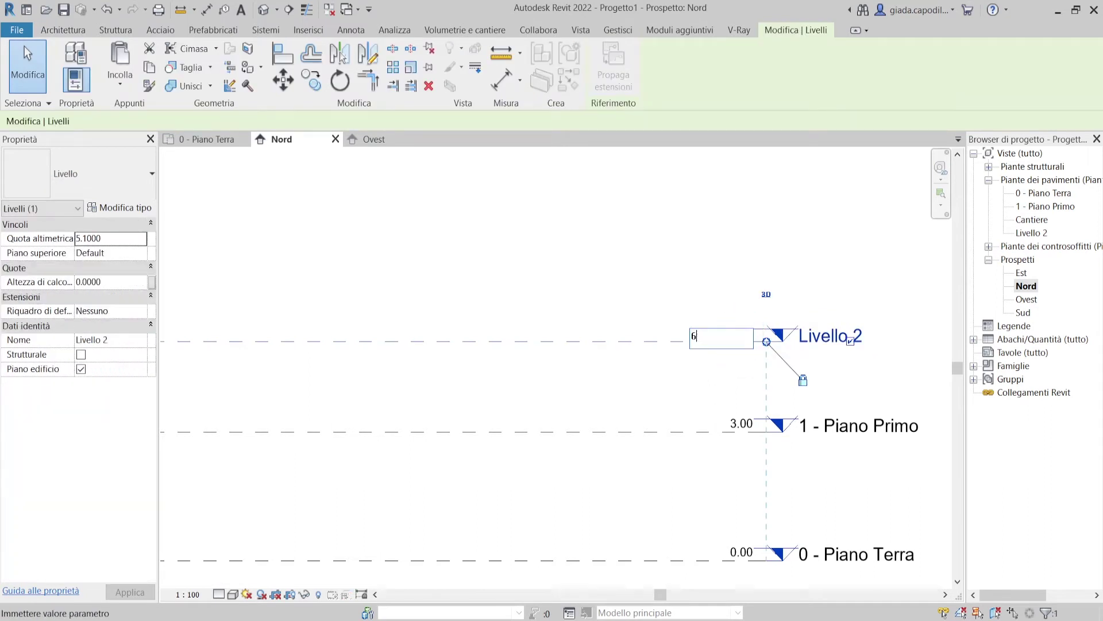
{"action": "key", "text": "Return"}
{"action": "left_click", "coordinate": [897, 270]}
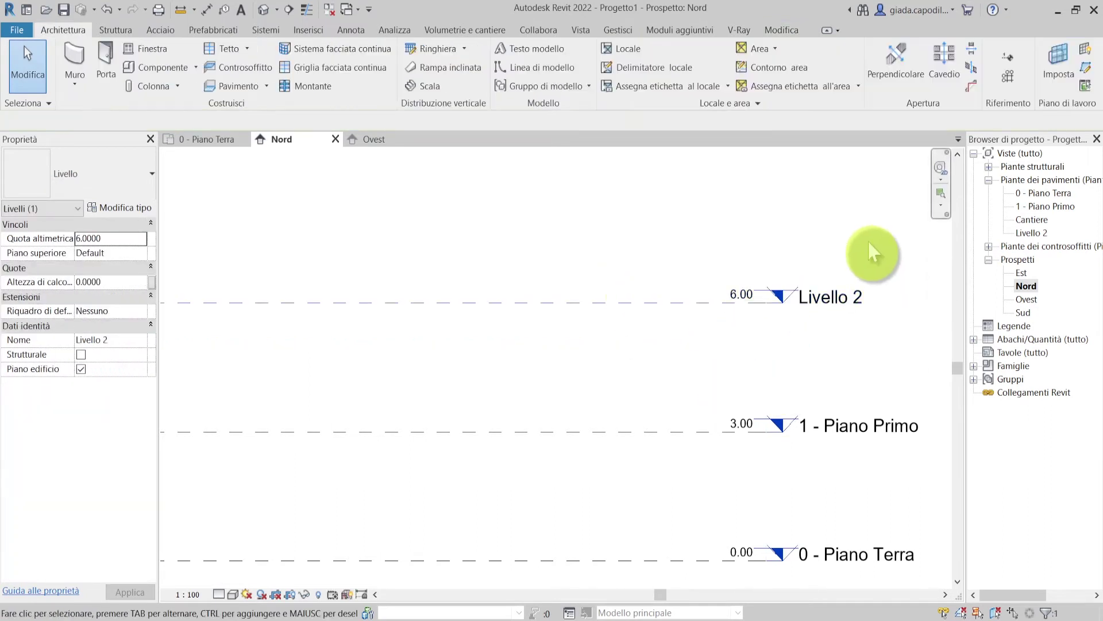
{"action": "left_click", "coordinate": [833, 297]}
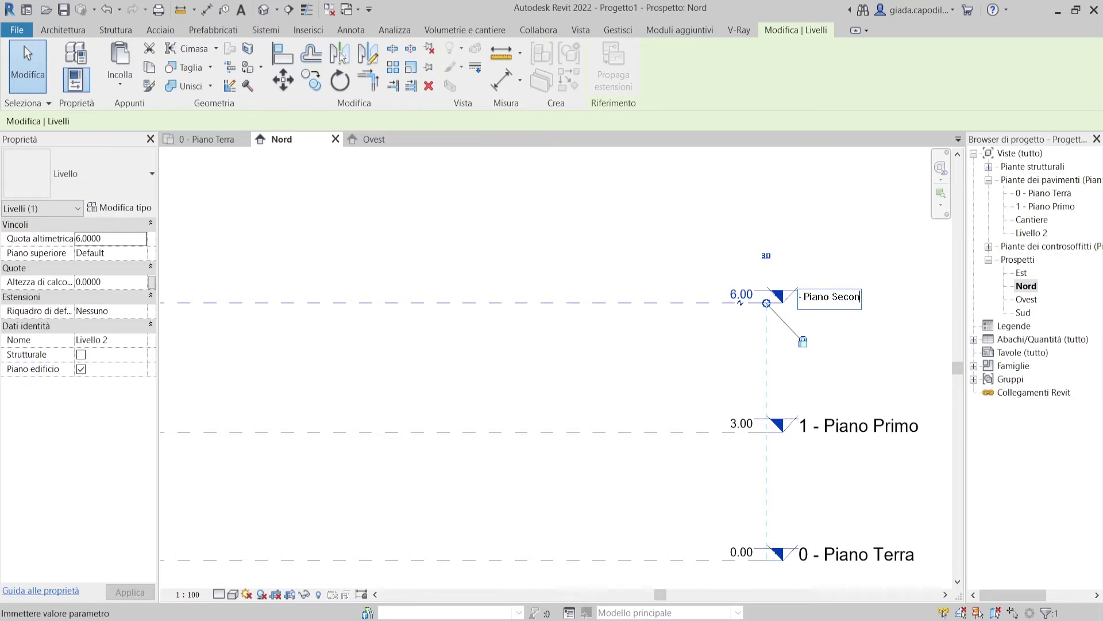
{"action": "type", "text": "do"}
{"action": "left_click", "coordinate": [781, 182]}
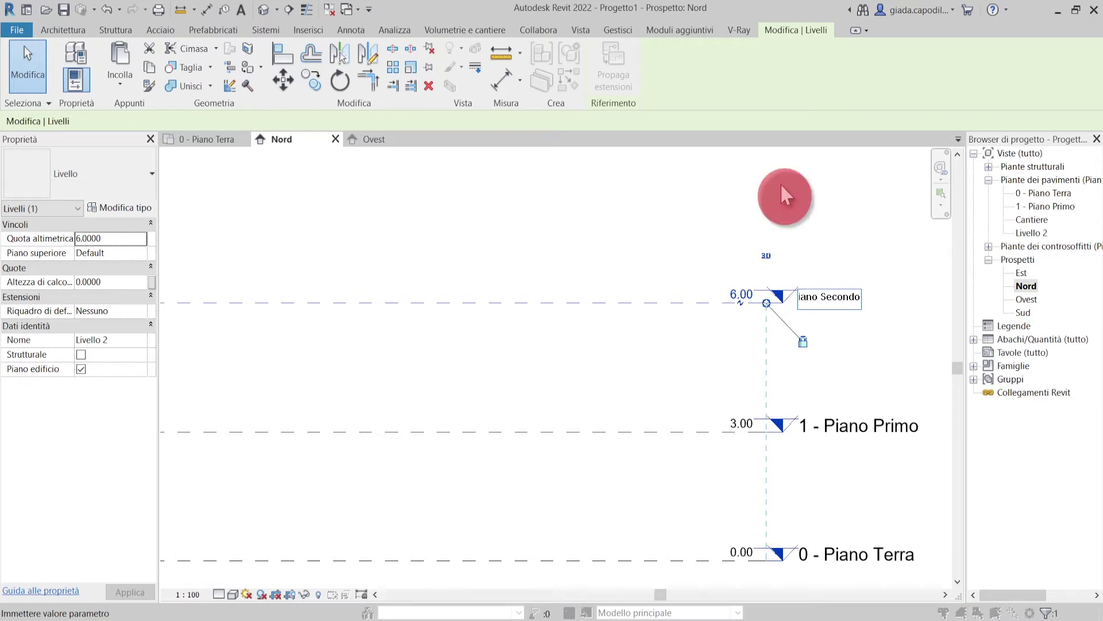
{"action": "left_click", "coordinate": [620, 320]}
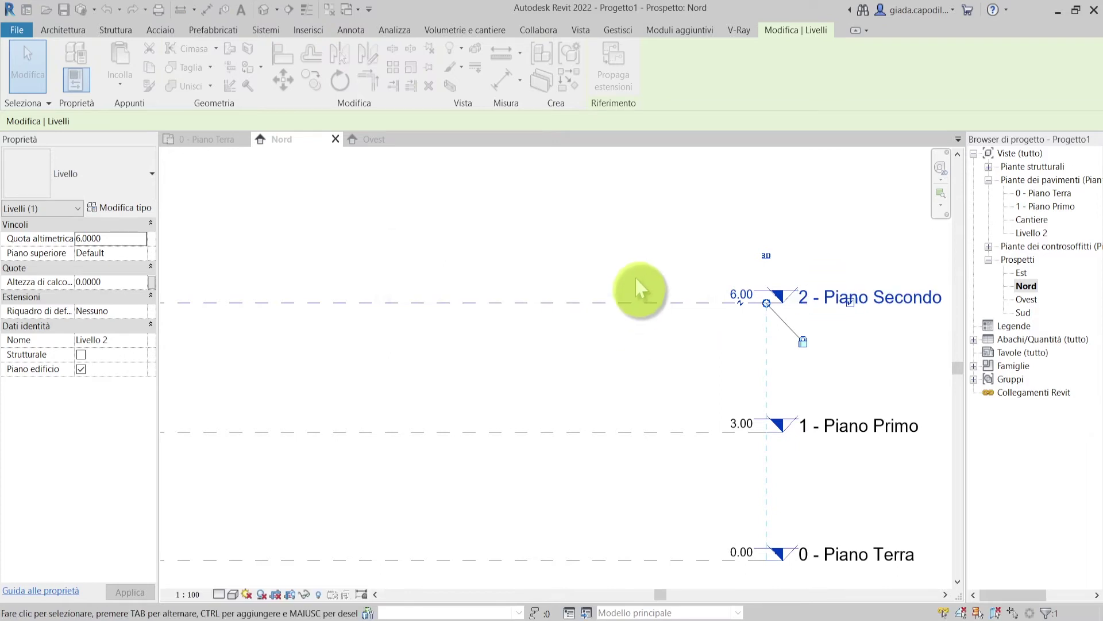
{"action": "left_click", "coordinate": [879, 212]}
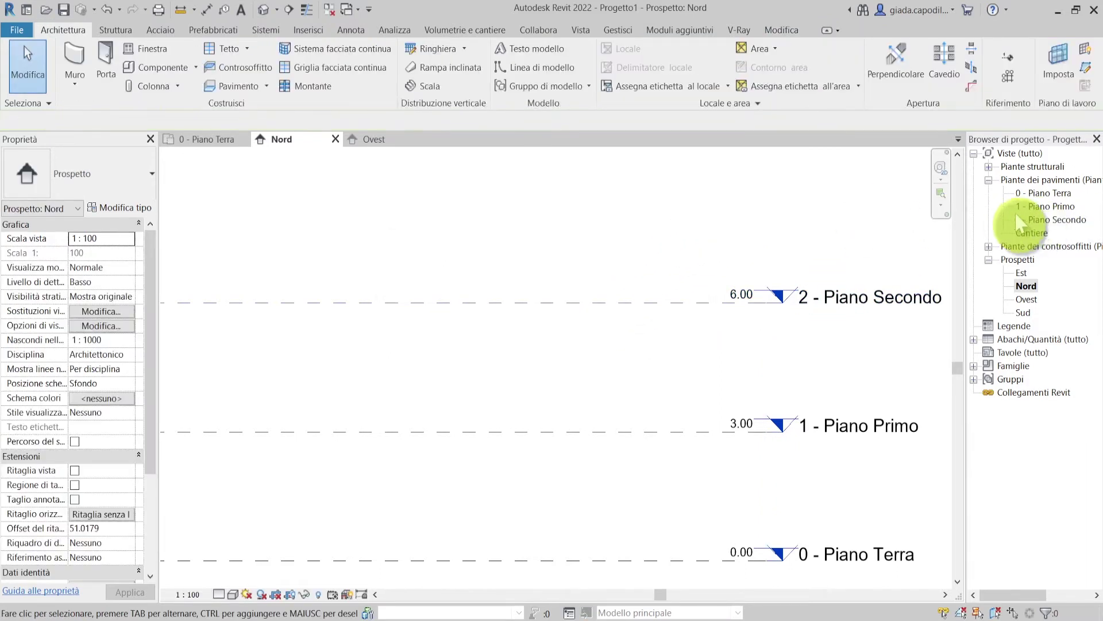
- Expand the ceiling plan views list and zoom the elevation to fit
{"action": "left_click", "coordinate": [988, 246]}
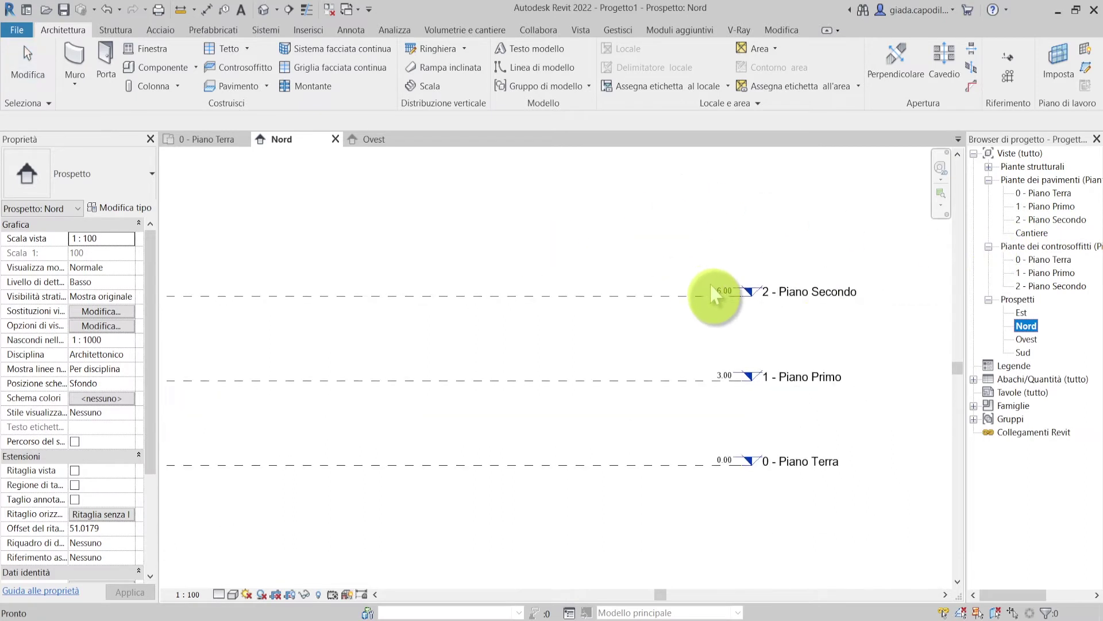
{"action": "key", "text": "z"}
{"action": "key", "text": "f"}
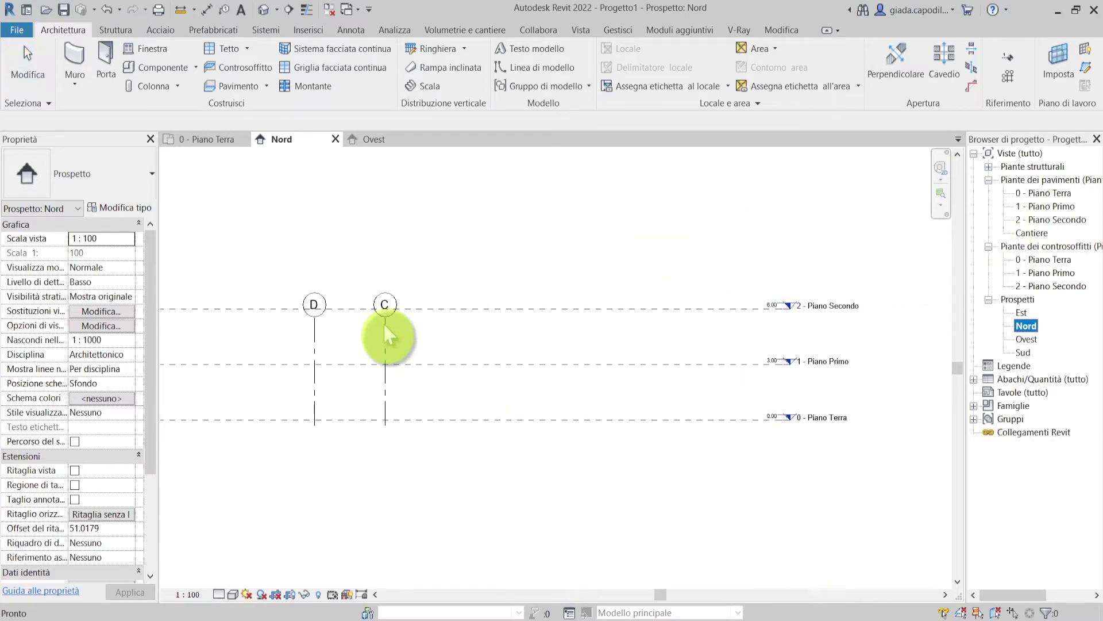
{"action": "left_click", "coordinate": [388, 339]}
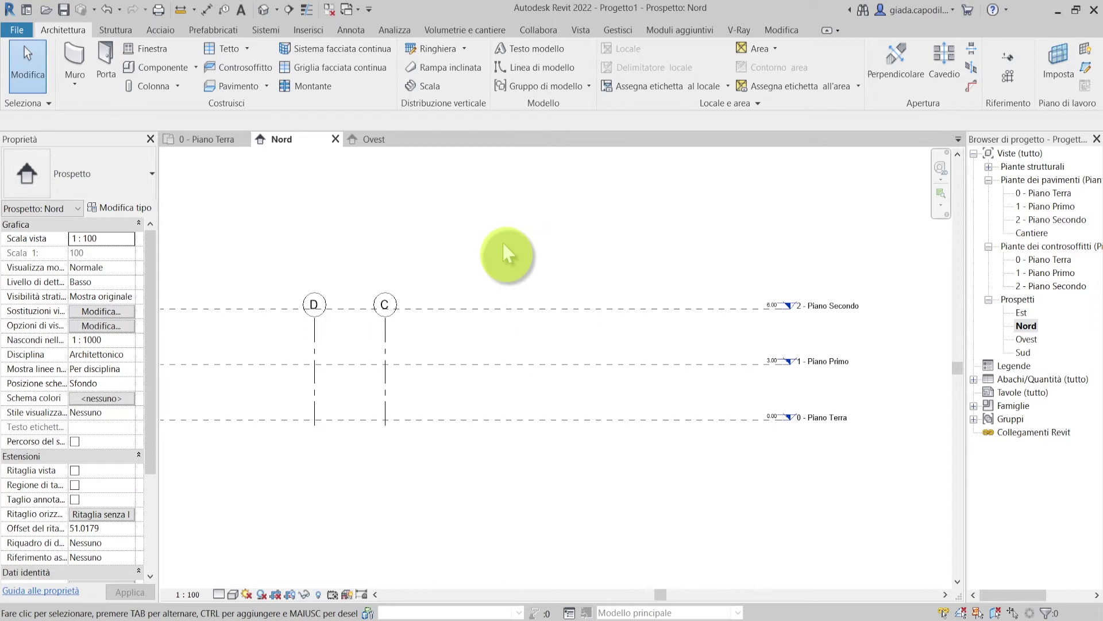
{"action": "scroll", "coordinate": [632, 313], "scroll_direction": "down", "scroll_amount": 2}
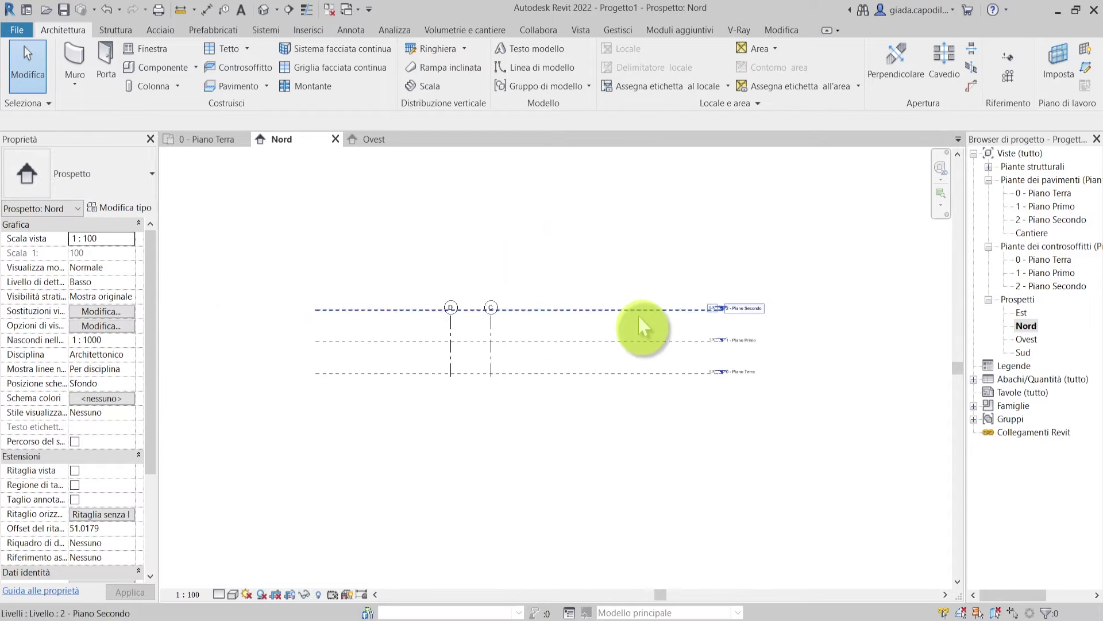
- Return to the 0 - Piano Terra plan and start the structural column tool
{"action": "double_click", "coordinate": [1037, 193]}
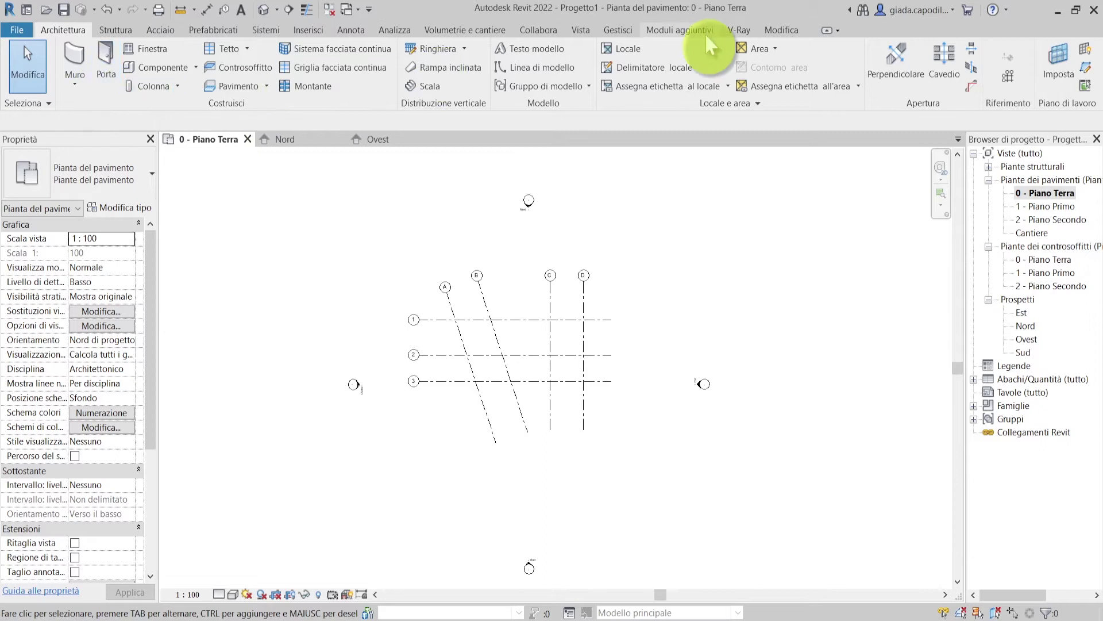
{"action": "left_click", "coordinate": [124, 30]}
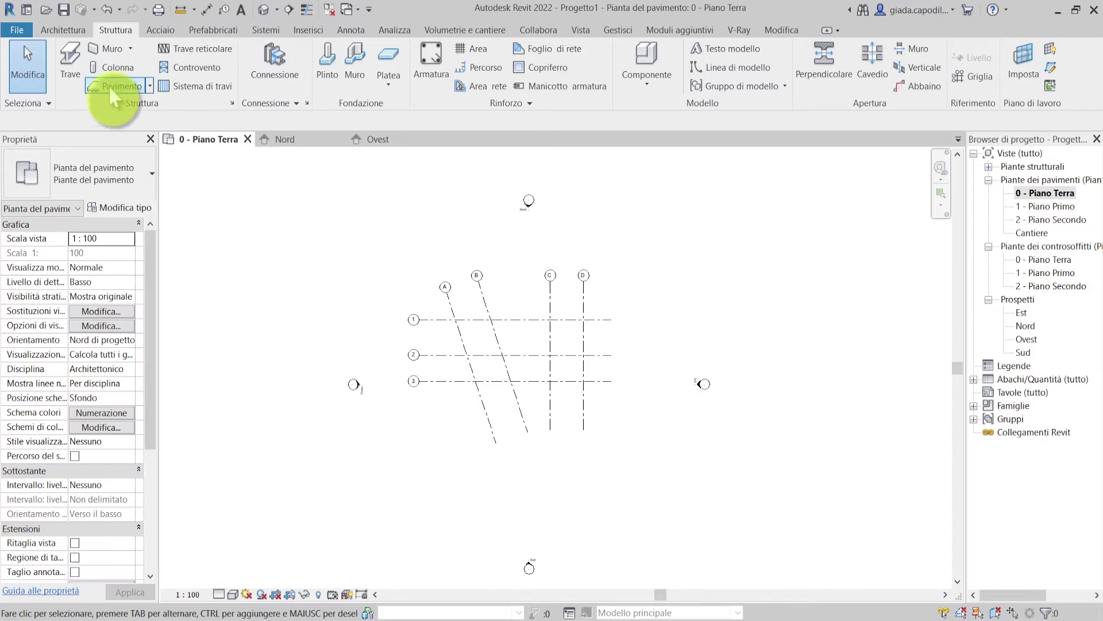
{"action": "left_click", "coordinate": [110, 60]}
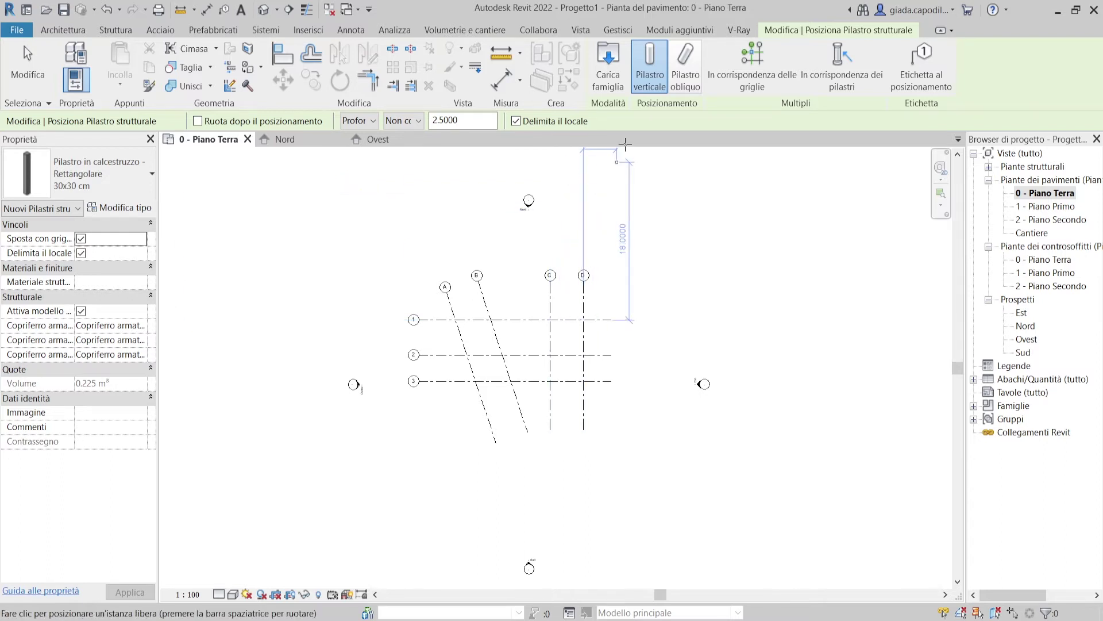
- Place 30x45 cm concrete columns at all grid intersections using At Grids
{"action": "left_click", "coordinate": [60, 191]}
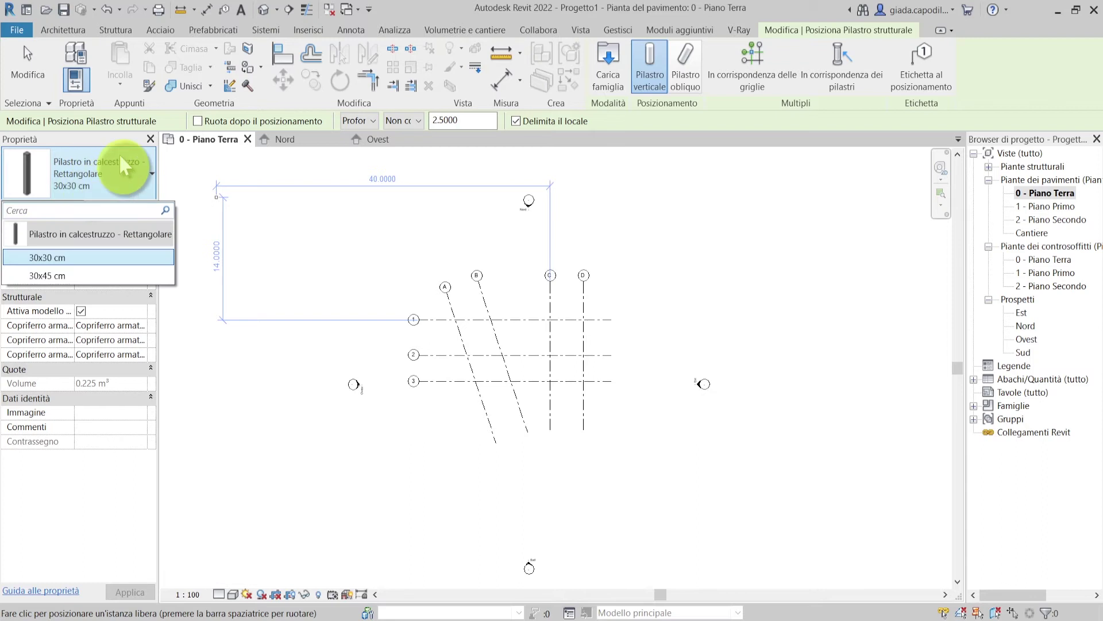
{"action": "left_click", "coordinate": [105, 274]}
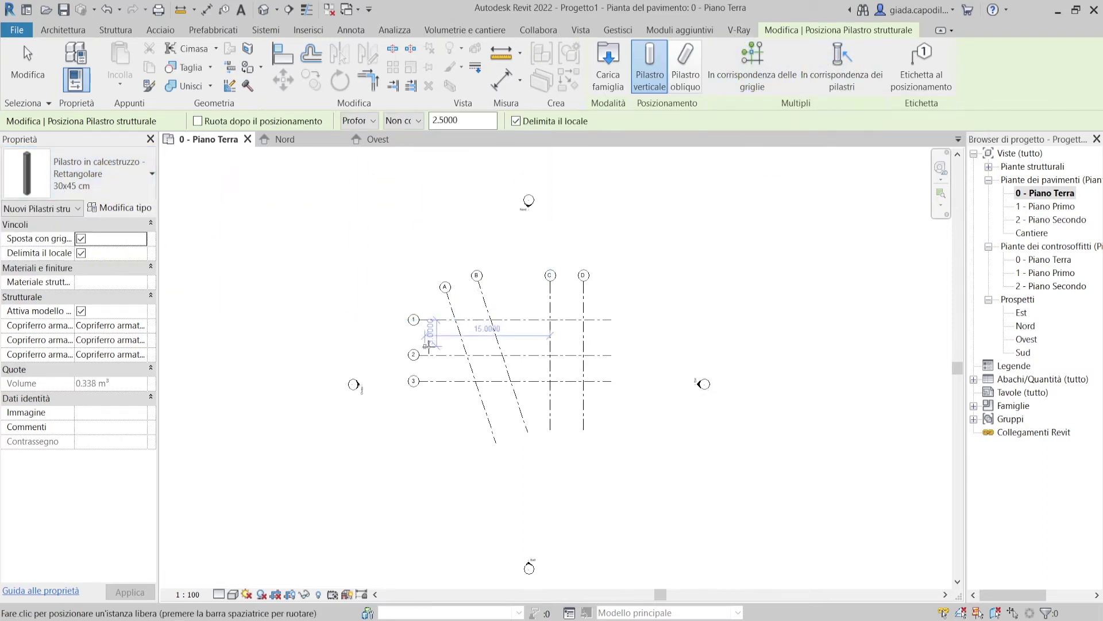
{"action": "scroll", "coordinate": [452, 325], "scroll_direction": "up", "scroll_amount": 5}
{"action": "scroll", "coordinate": [460, 313], "scroll_direction": "up", "scroll_amount": 1}
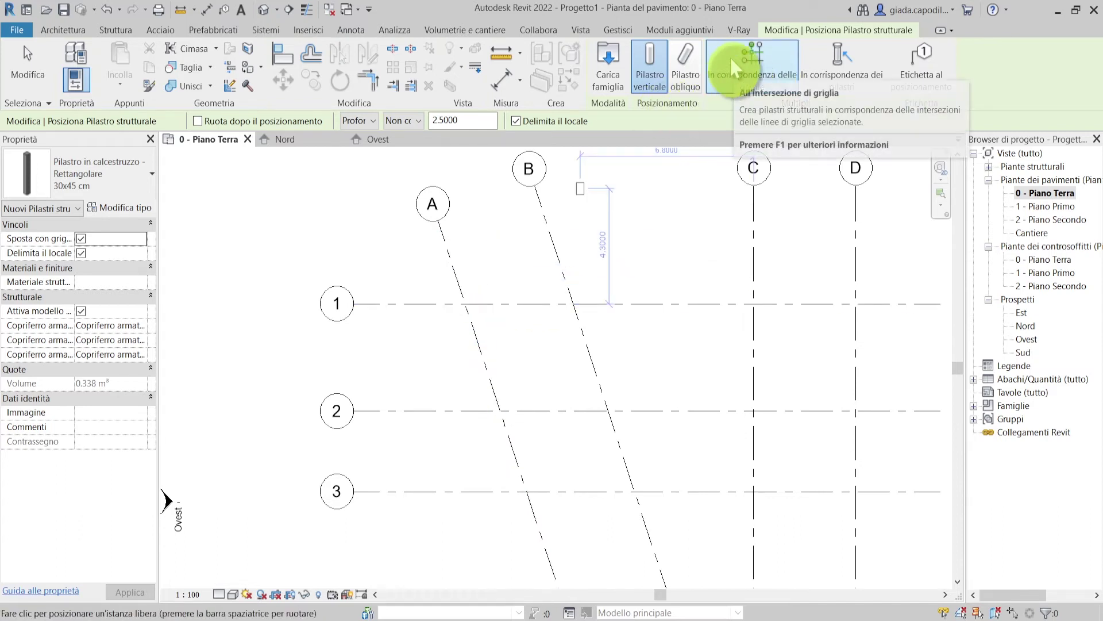
{"action": "left_click", "coordinate": [755, 58]}
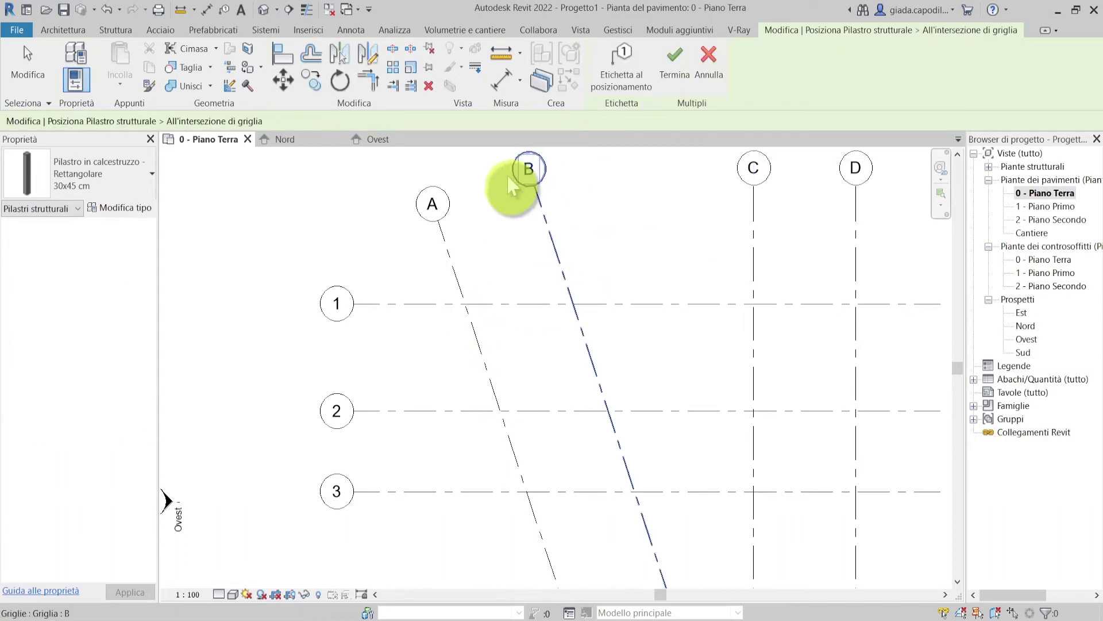
{"action": "scroll", "coordinate": [509, 190], "scroll_direction": "down", "scroll_amount": 4}
{"action": "left_click_drag", "start_coordinate": [738, 339], "coordinate": [445, 181]}
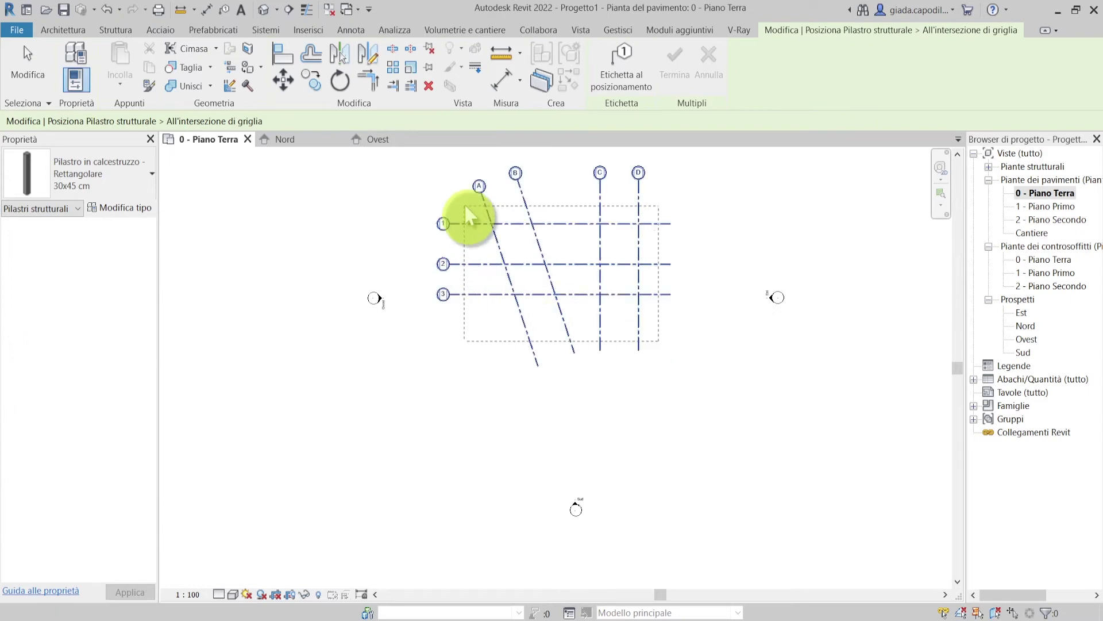
{"action": "left_click", "coordinate": [682, 63]}
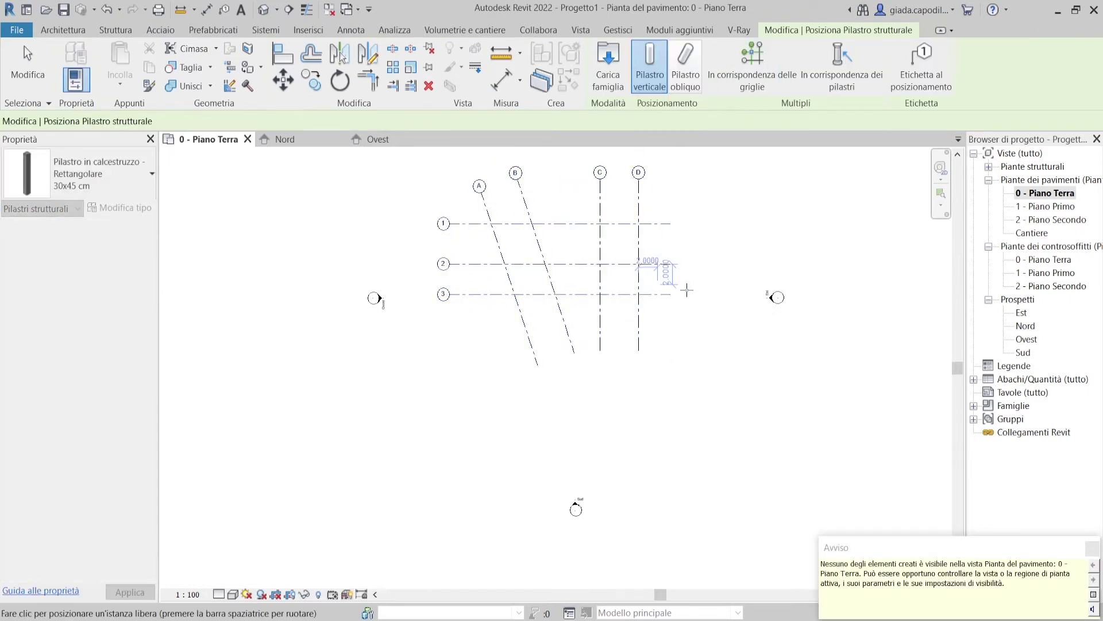
{"action": "left_click", "coordinate": [46, 67]}
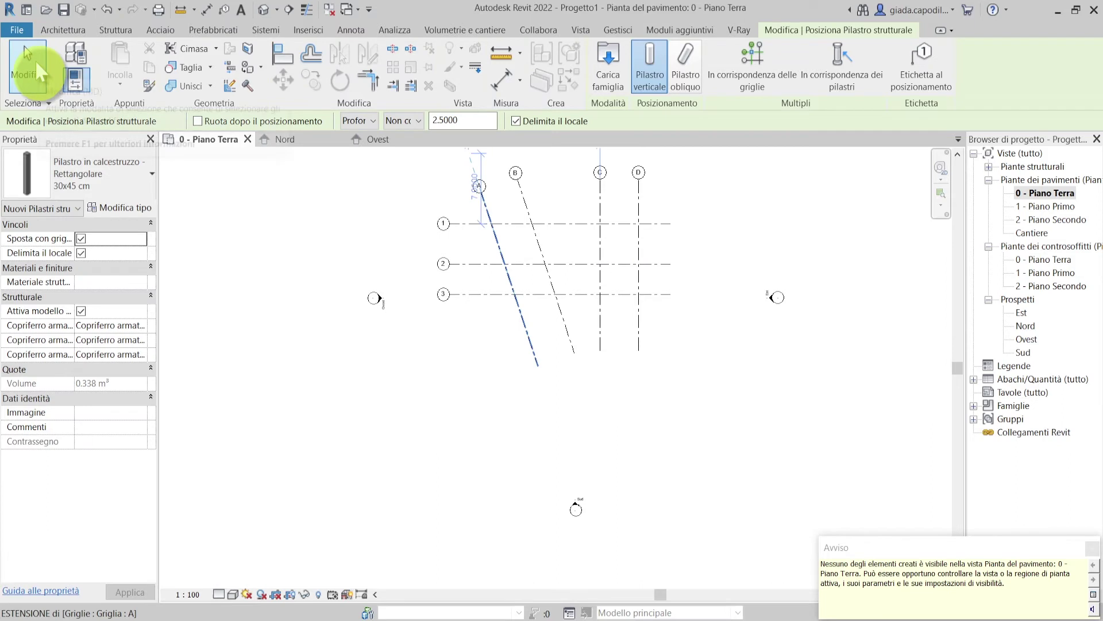
- Recentre the plan and switch to the default 3D view
{"action": "scroll", "coordinate": [759, 251], "scroll_direction": "up", "scroll_amount": 1}
{"action": "mouse_move", "coordinate": [827, 224]}
{"action": "middle_mouse_down"}
{"action": "mouse_move", "coordinate": [758, 251]}
{"action": "mouse_move", "coordinate": [781, 294]}
{"action": "middle_mouse_up"}
{"action": "left_click", "coordinate": [262, 10]}
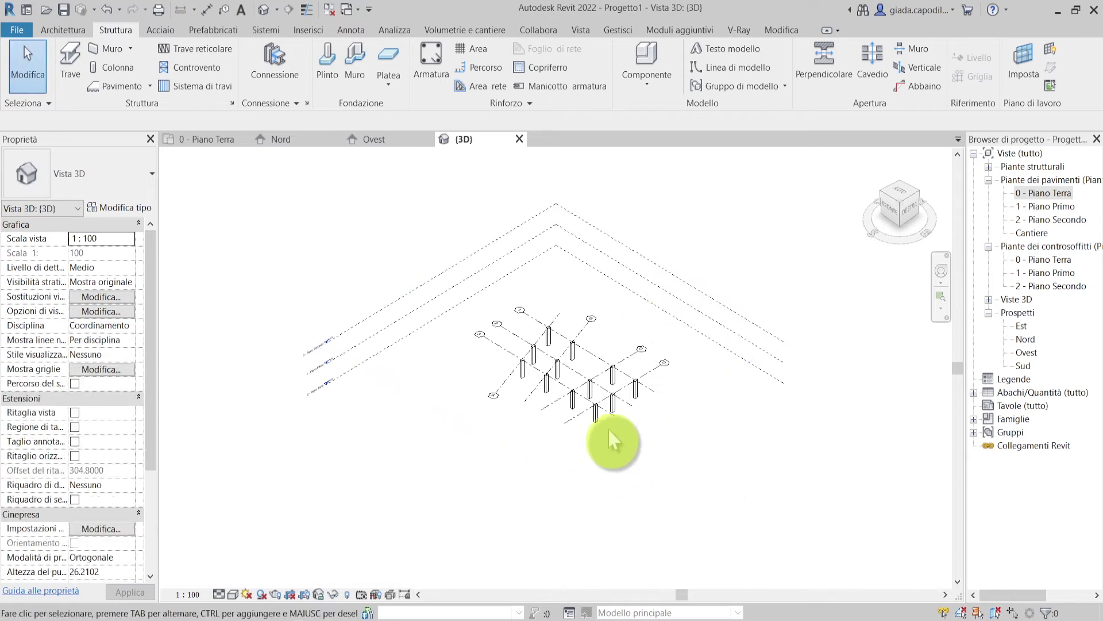
- Select the columns in a front 3D view and set their top level to 2 - Piano Secondo
{"action": "scroll", "coordinate": [609, 438], "scroll_direction": "up", "scroll_amount": 2}
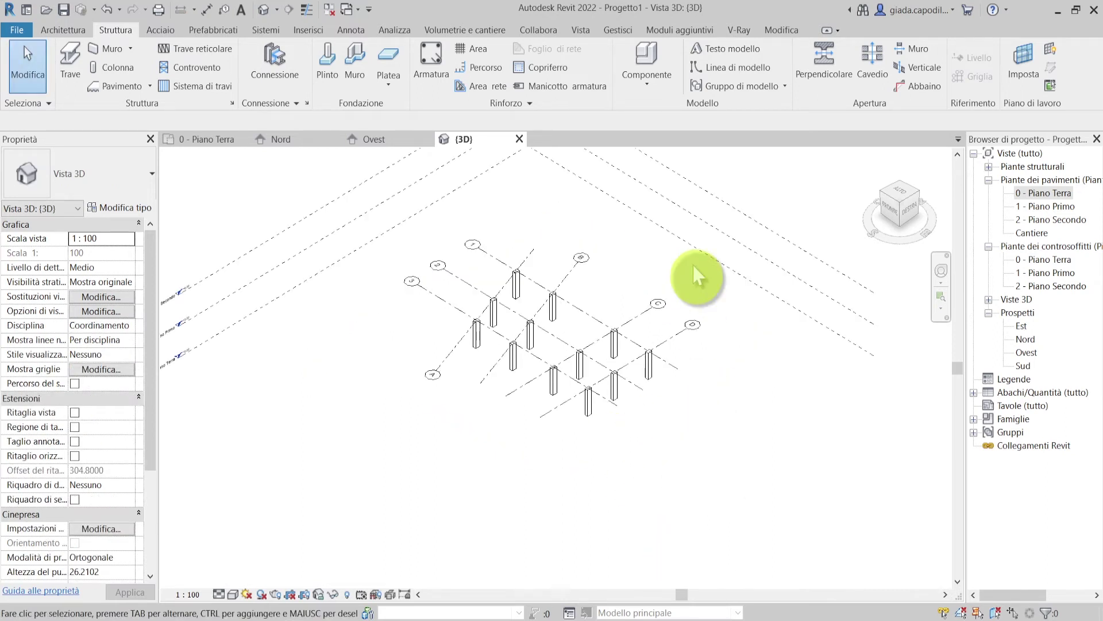
{"action": "middle_click_drag", "start_coordinate": [699, 460], "coordinate": [810, 308], "text": "shift"}
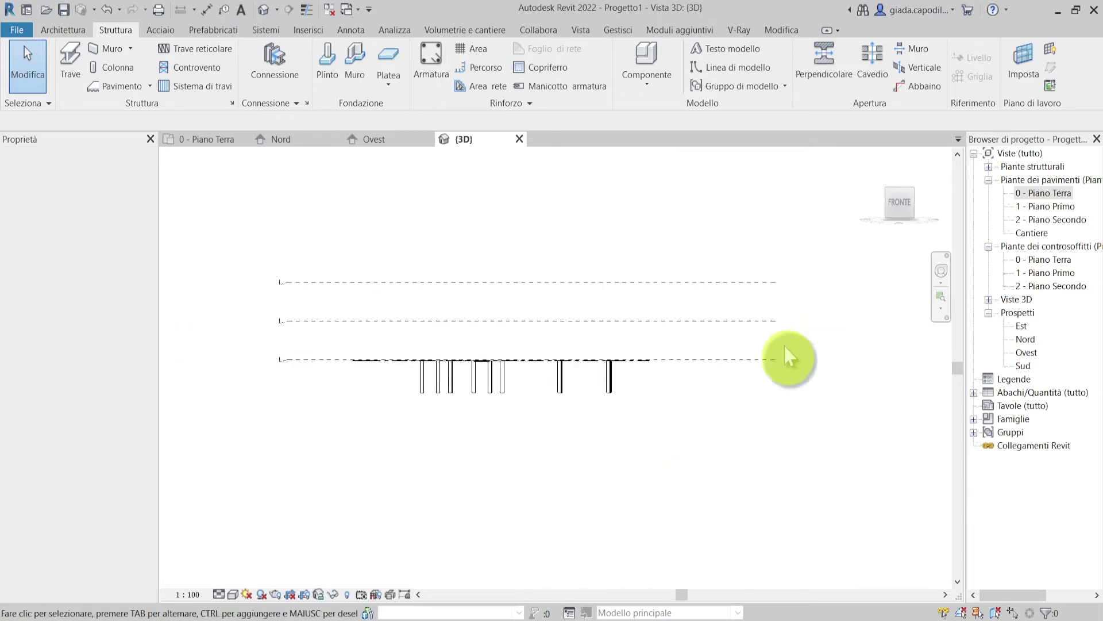
{"action": "mouse_move", "coordinate": [679, 441]}
{"action": "left_mouse_down"}
{"action": "mouse_move", "coordinate": [395, 400]}
{"action": "mouse_move", "coordinate": [384, 380]}
{"action": "left_mouse_up"}
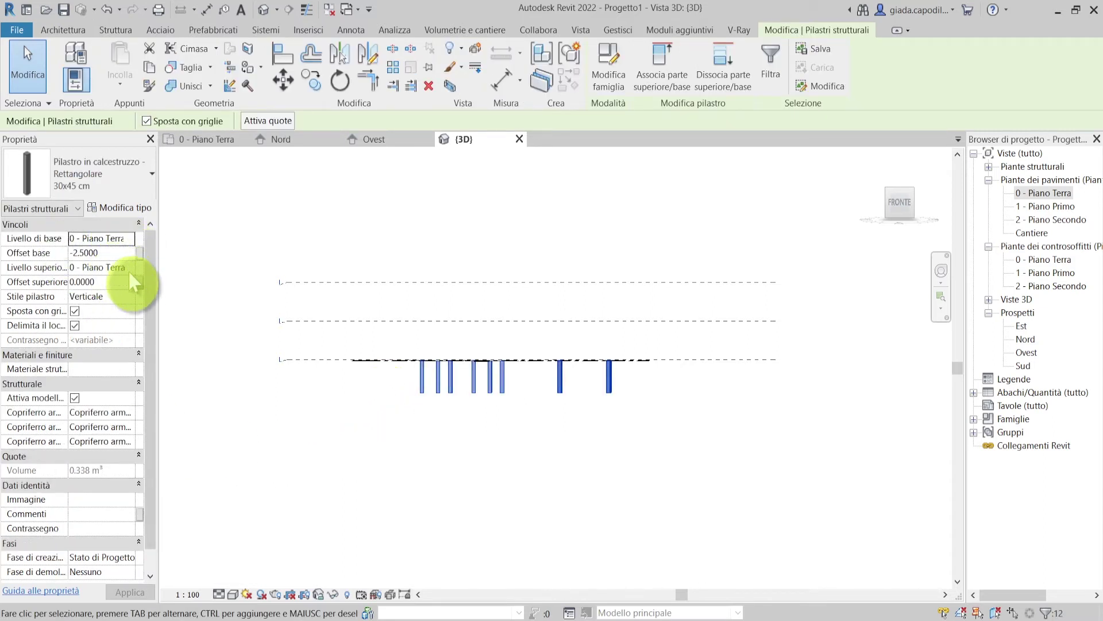
{"action": "left_click", "coordinate": [103, 305]}
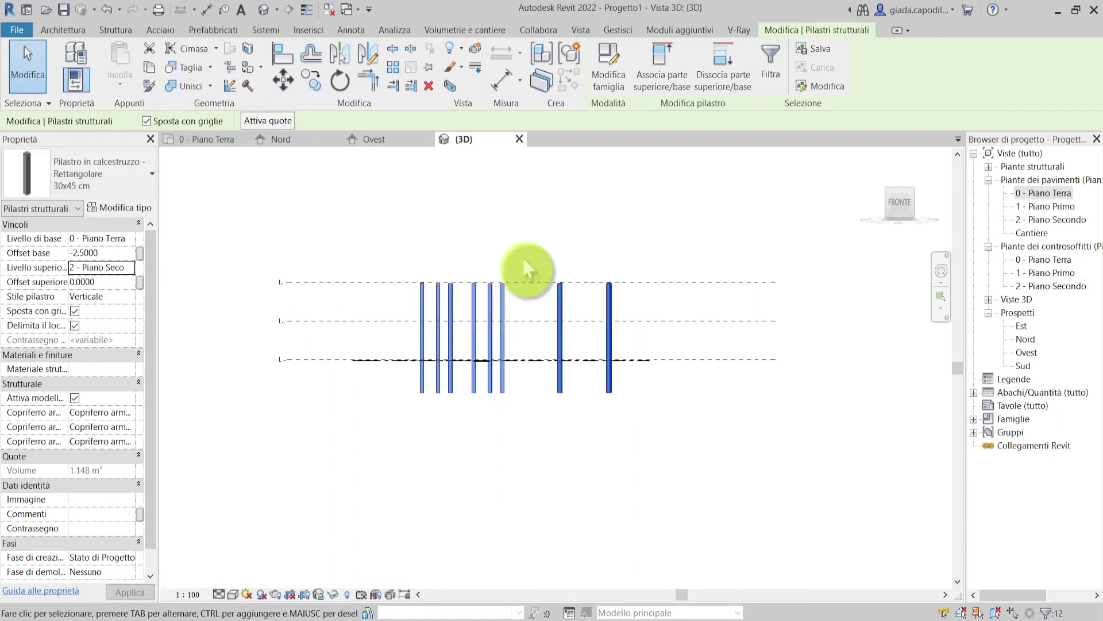
{"action": "left_click", "coordinate": [102, 252]}
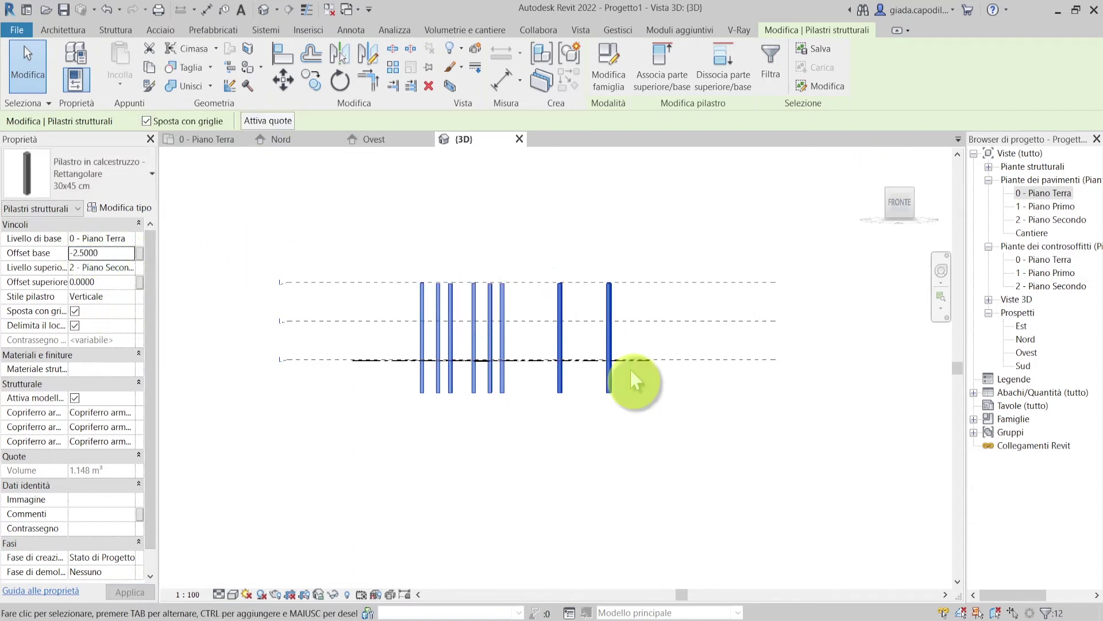
{"action": "middle_click_drag", "start_coordinate": [766, 210], "coordinate": [727, 342], "text": "shift"}
{"action": "left_click", "coordinate": [635, 483]}
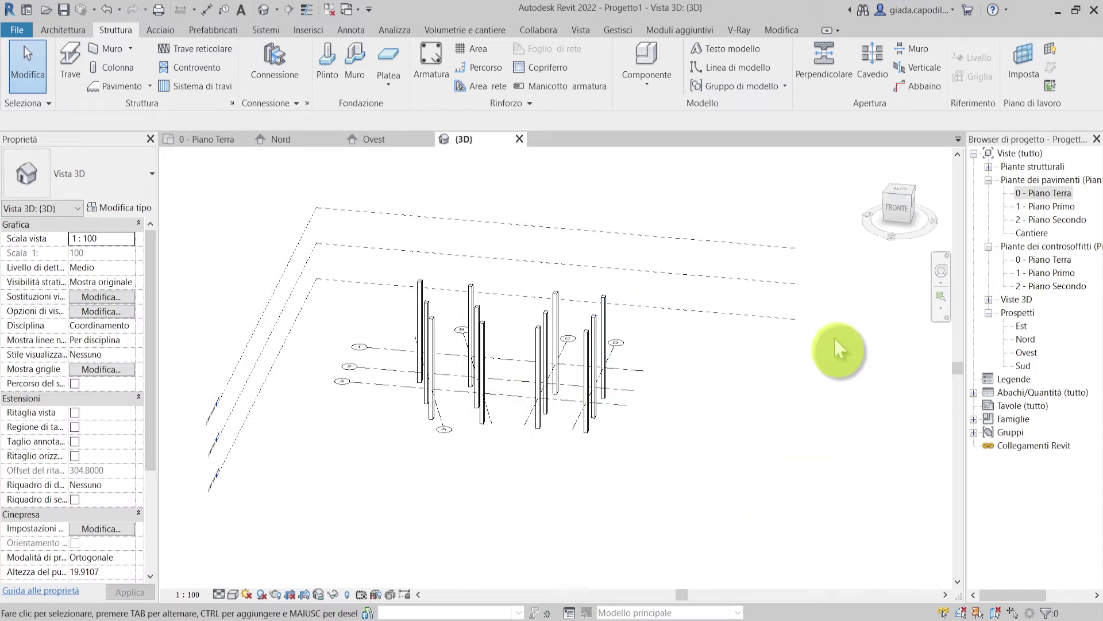
- Open the 0 - Piano Terra plan and zoom in on the upper-left columns
{"action": "double_click", "coordinate": [1042, 193]}
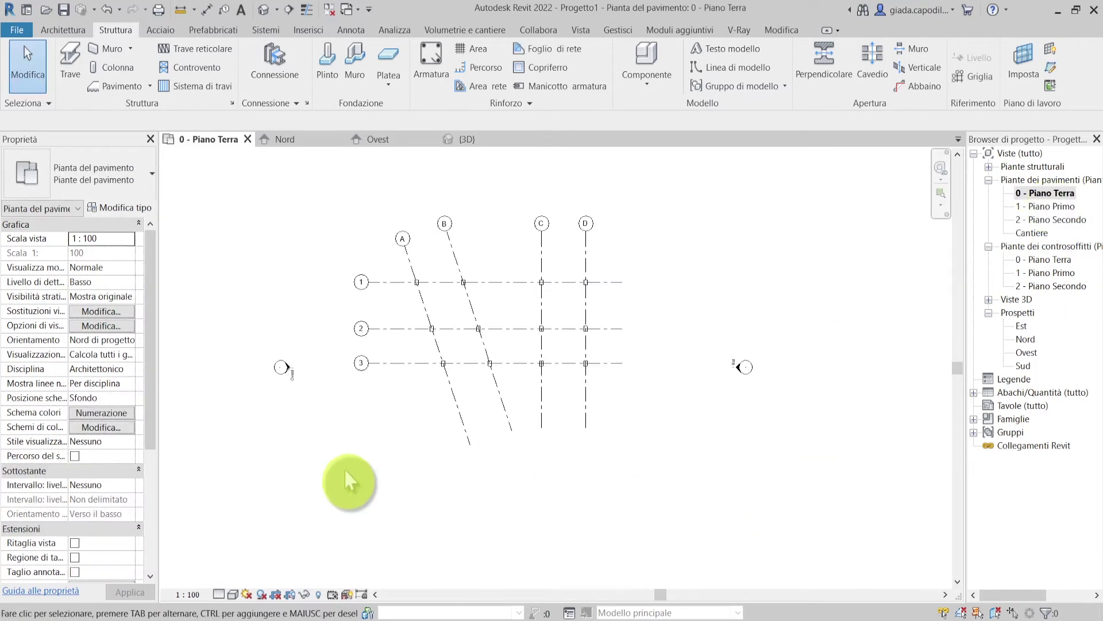
{"action": "scroll", "coordinate": [533, 269], "scroll_direction": "up", "scroll_amount": 2}
{"action": "scroll", "coordinate": [803, 251], "scroll_direction": "up", "scroll_amount": 1}
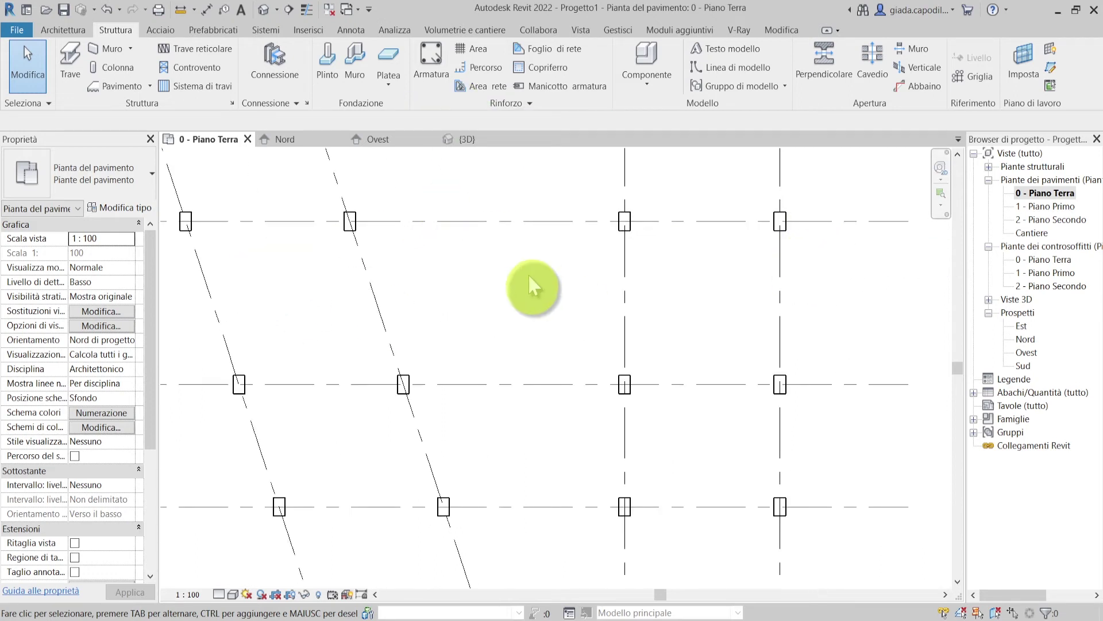
{"action": "scroll", "coordinate": [352, 218], "scroll_direction": "up", "scroll_amount": 1}
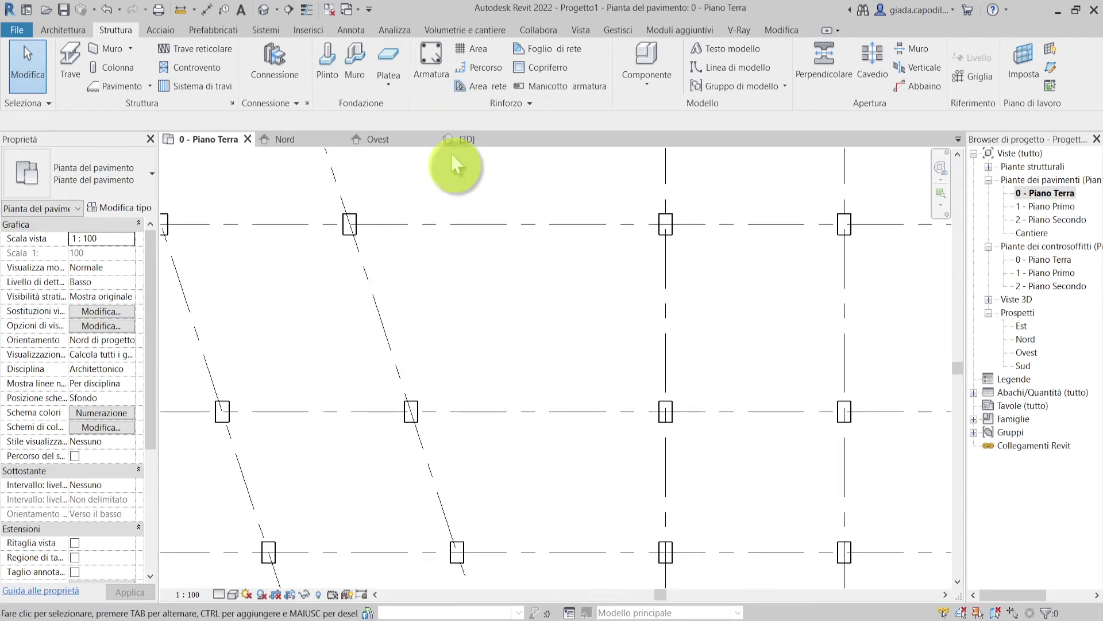
{"action": "middle_click_drag", "start_coordinate": [429, 212], "coordinate": [471, 204]}
{"action": "scroll", "coordinate": [418, 200], "scroll_direction": "up", "scroll_amount": 2}
{"action": "scroll", "coordinate": [395, 234], "scroll_direction": "up", "scroll_amount": 2}
- Rotate the B/1 column to align with skewed grid B
{"action": "left_click", "coordinate": [419, 222]}
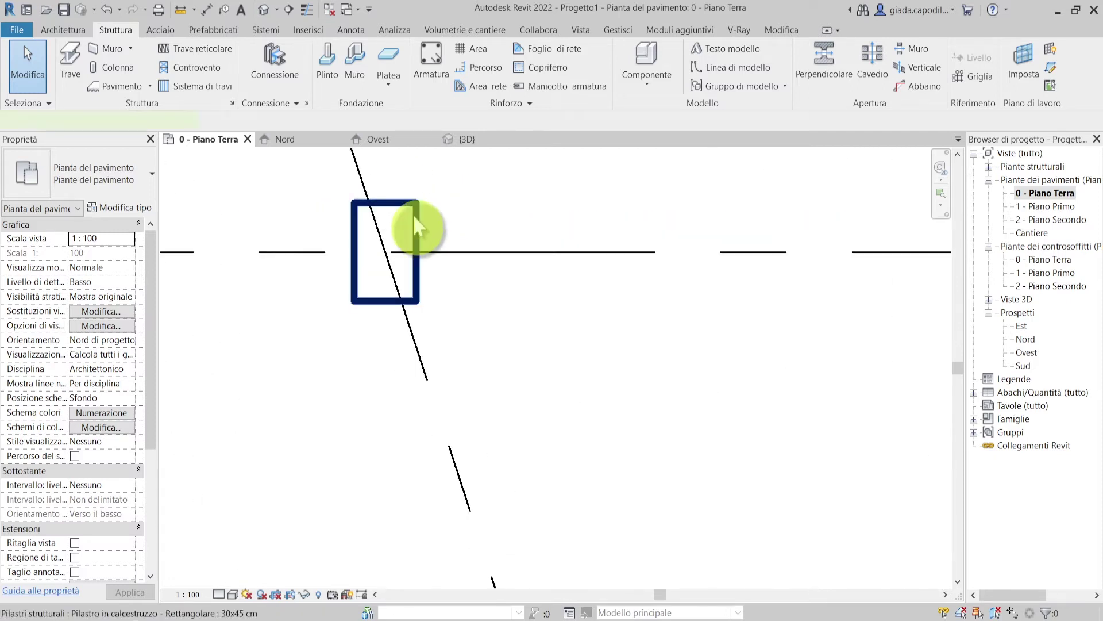
{"action": "left_click", "coordinate": [339, 71]}
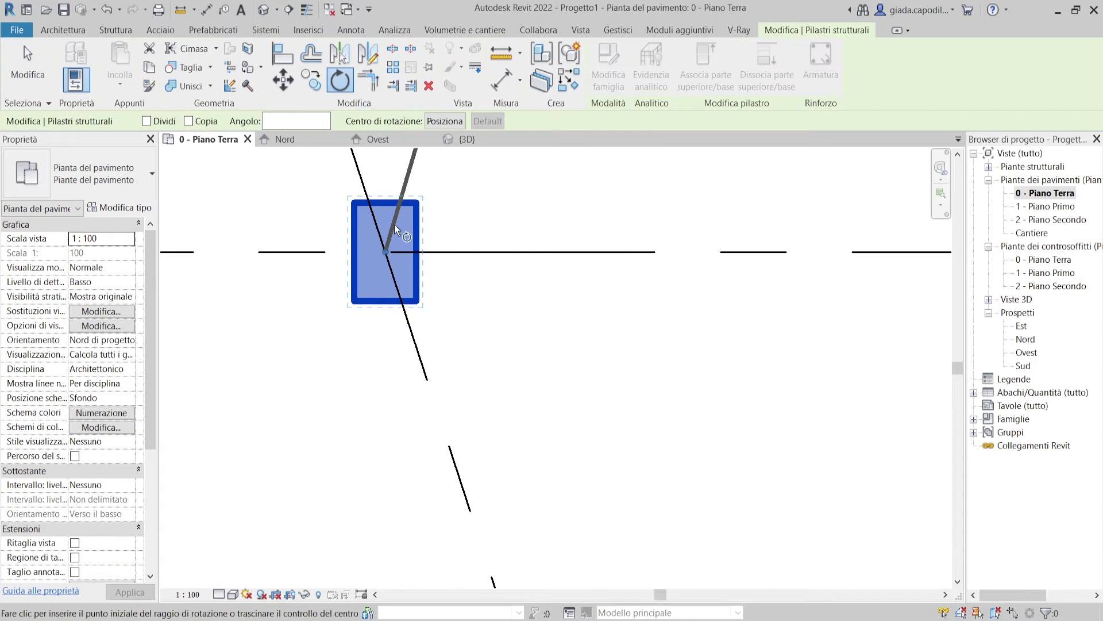
{"action": "left_click", "coordinate": [384, 299]}
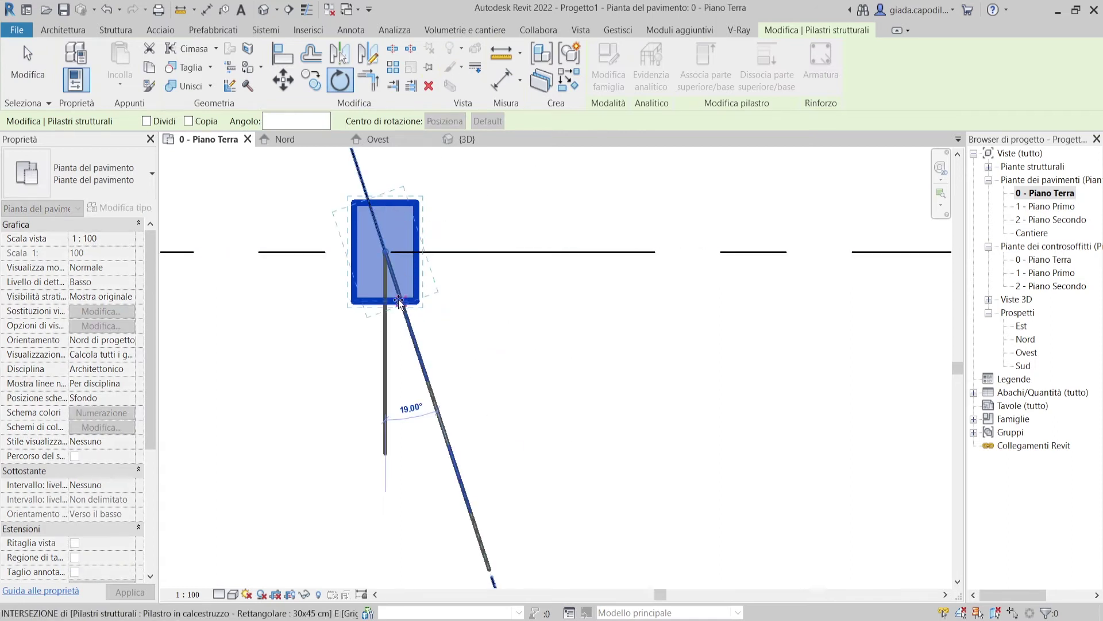
{"action": "left_click", "coordinate": [409, 299]}
{"action": "scroll", "coordinate": [394, 243], "scroll_direction": "down", "scroll_amount": 3}
{"action": "scroll", "coordinate": [394, 243], "scroll_direction": "down", "scroll_amount": 5}
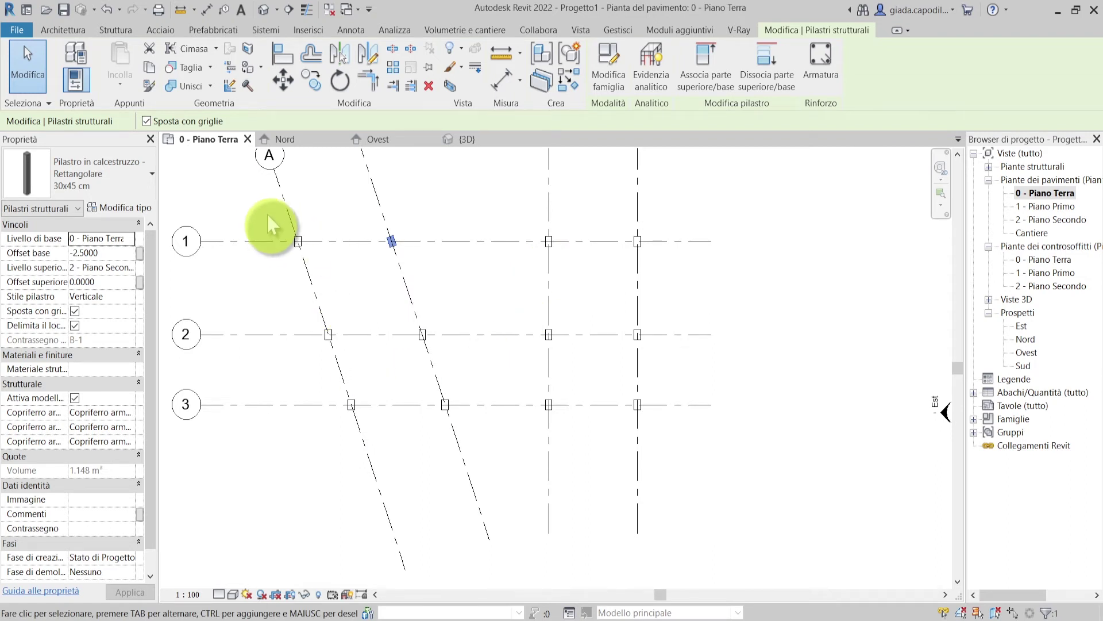
{"action": "left_click", "coordinate": [270, 233]}
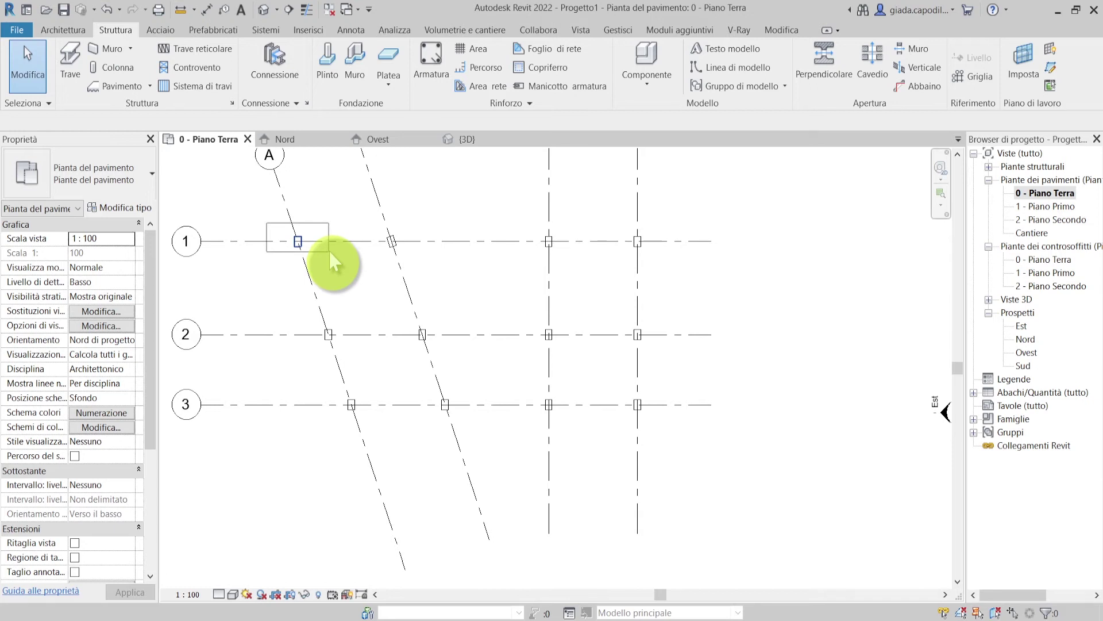
- Try rotating the A/1 column, then undo the wrong rotation
{"action": "left_click_drag", "start_coordinate": [330, 255], "coordinate": [329, 252]}
{"action": "scroll", "coordinate": [303, 240], "scroll_direction": "up", "scroll_amount": 3}
{"action": "scroll", "coordinate": [299, 230], "scroll_direction": "up", "scroll_amount": 3}
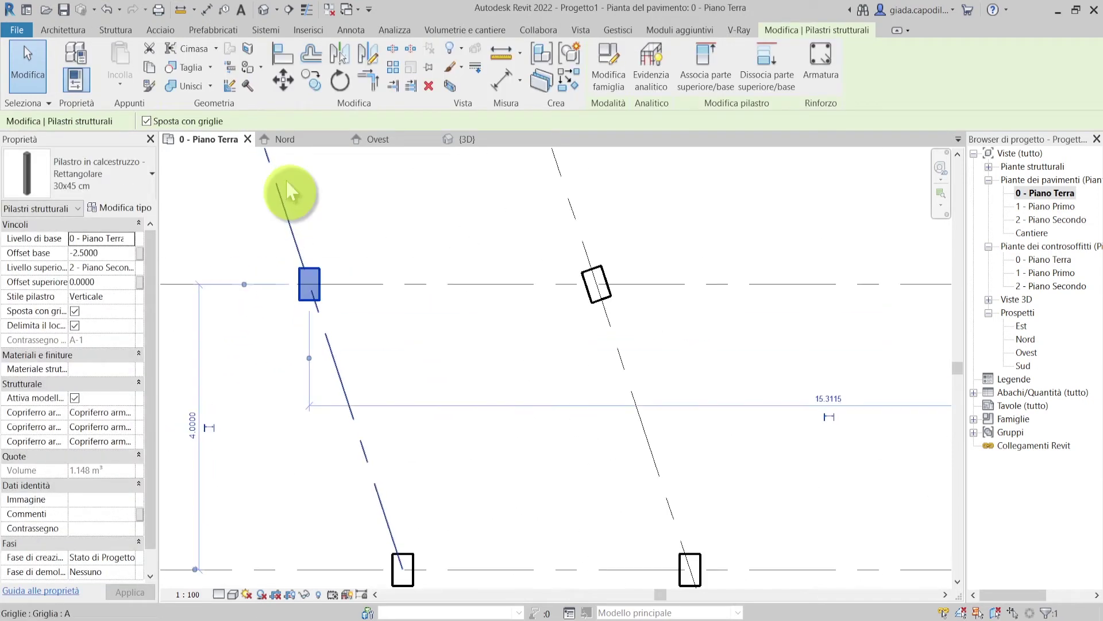
{"action": "left_click", "coordinate": [340, 81]}
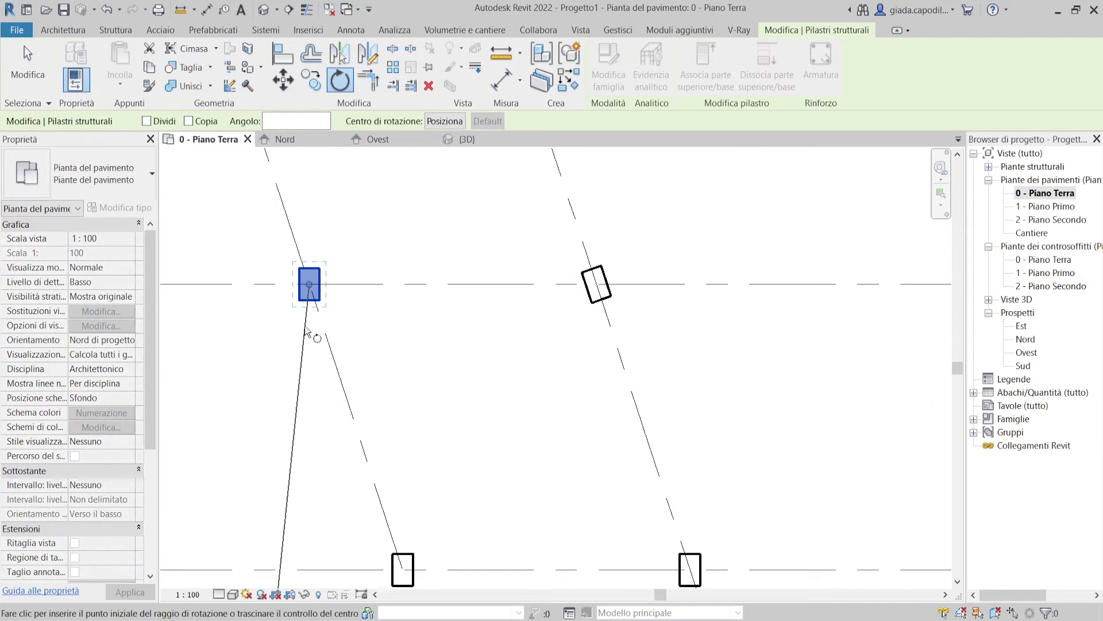
{"action": "left_click", "coordinate": [313, 325]}
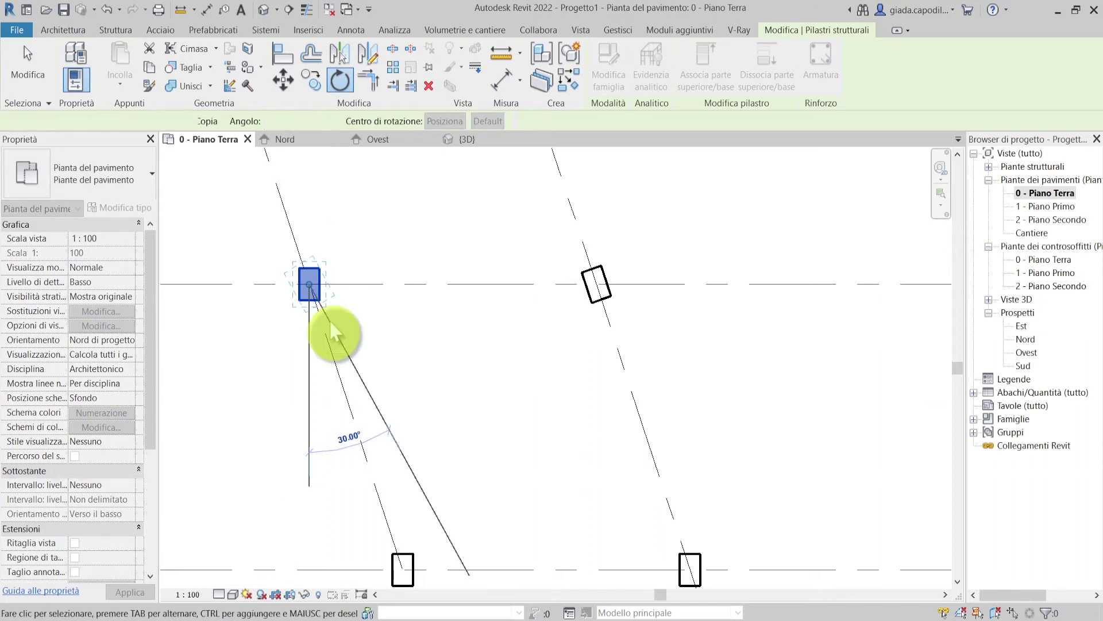
{"action": "key", "text": "ctrl+z"}
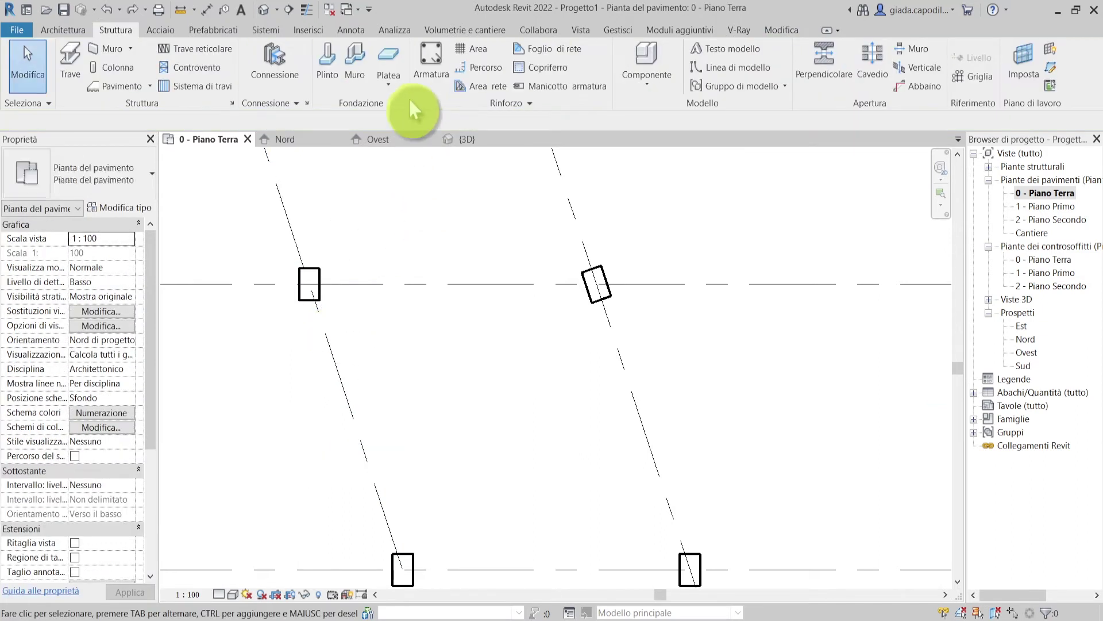
- Rotate the A/1 column again so it lies parallel to grid A
{"action": "left_click", "coordinate": [322, 295]}
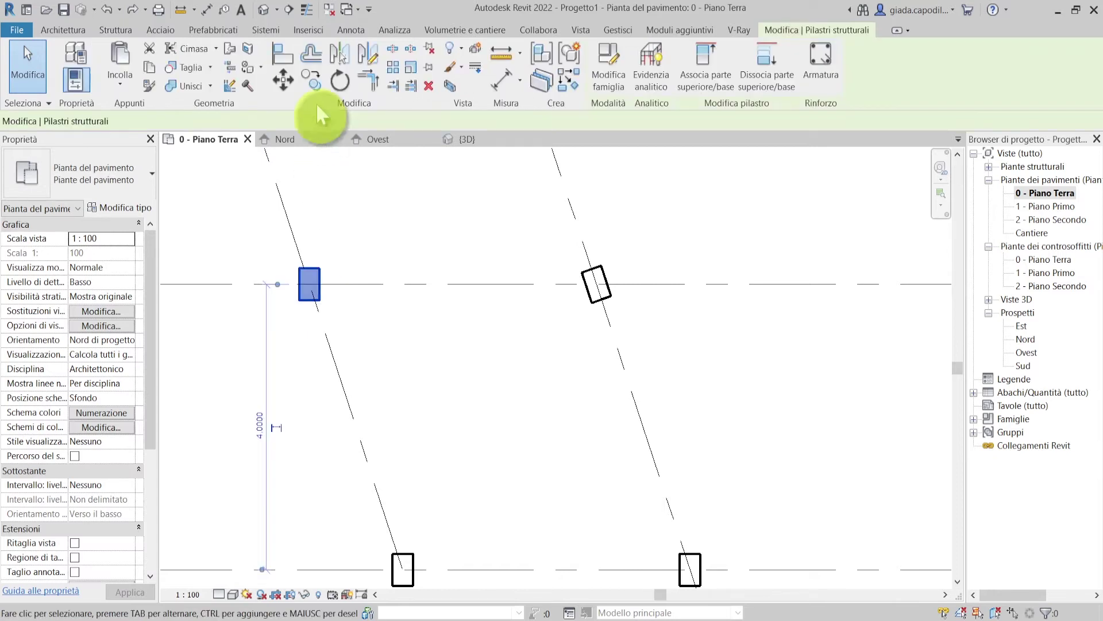
{"action": "left_click", "coordinate": [340, 84]}
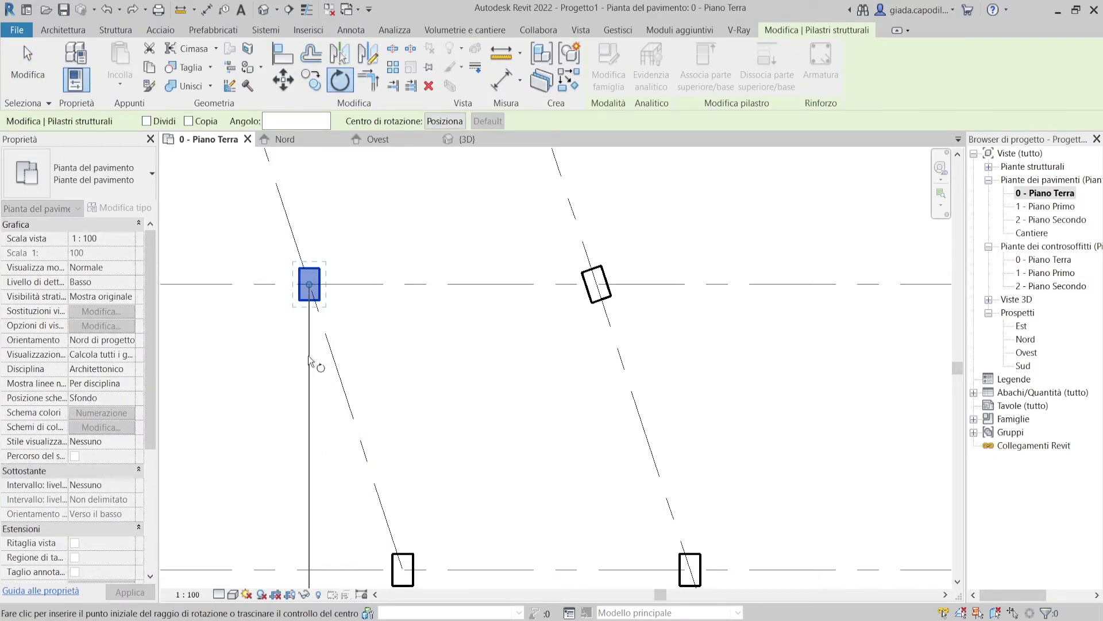
{"action": "left_click", "coordinate": [331, 367]}
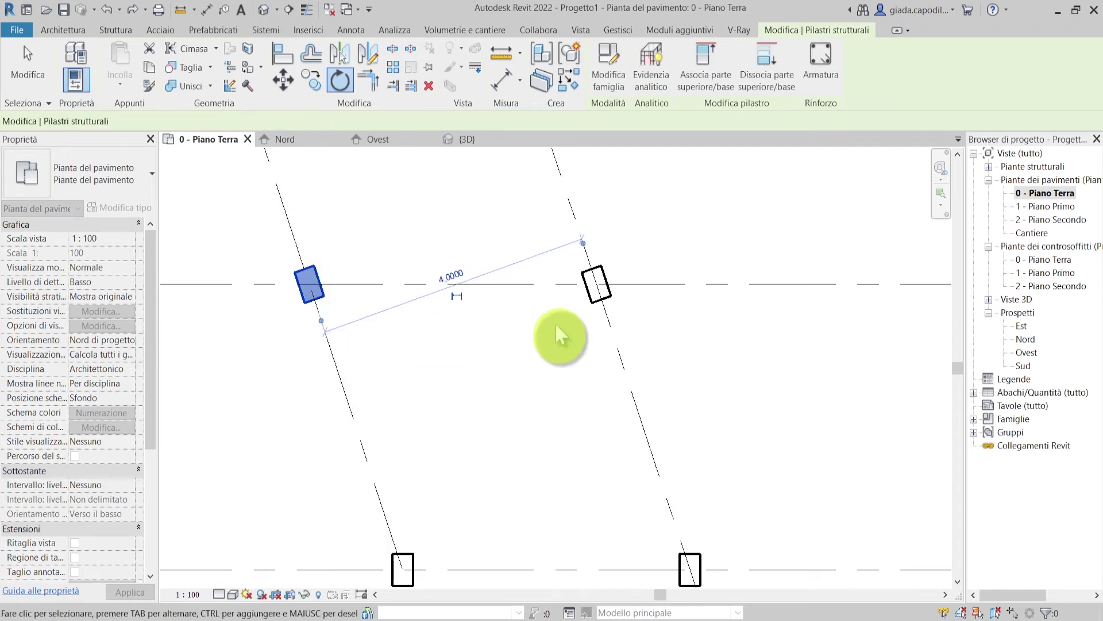
{"action": "scroll", "coordinate": [458, 363], "scroll_direction": "down", "scroll_amount": 3}
{"action": "middle_click_drag", "start_coordinate": [485, 377], "coordinate": [382, 278]}
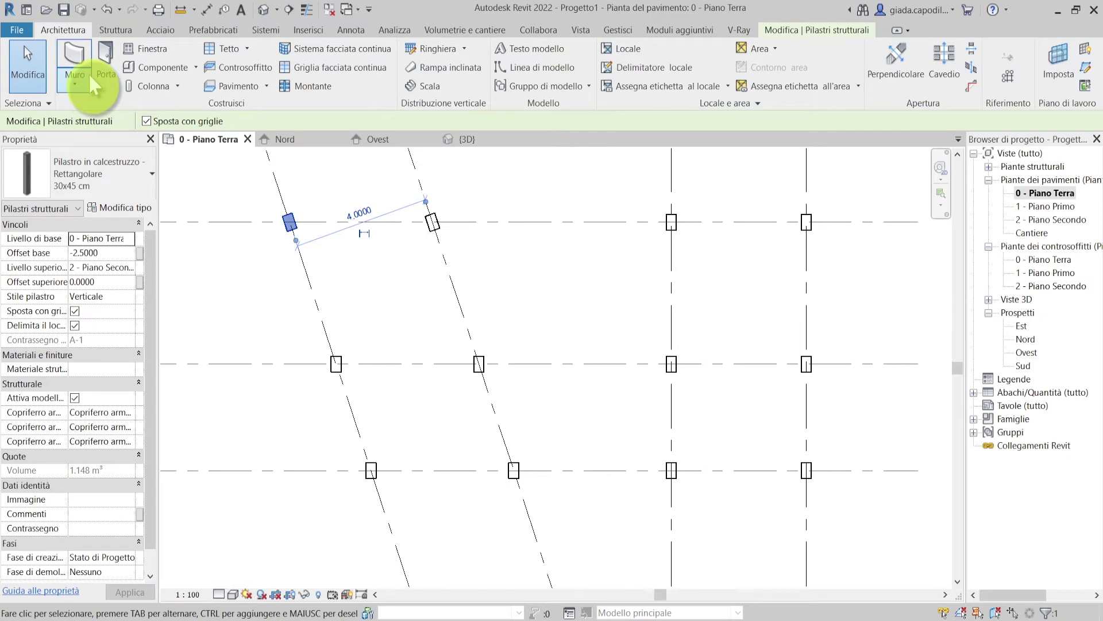
- Start a Generico - 30 cm wall with location line Superficie di finitura: interno
{"action": "left_click", "coordinate": [74, 54]}
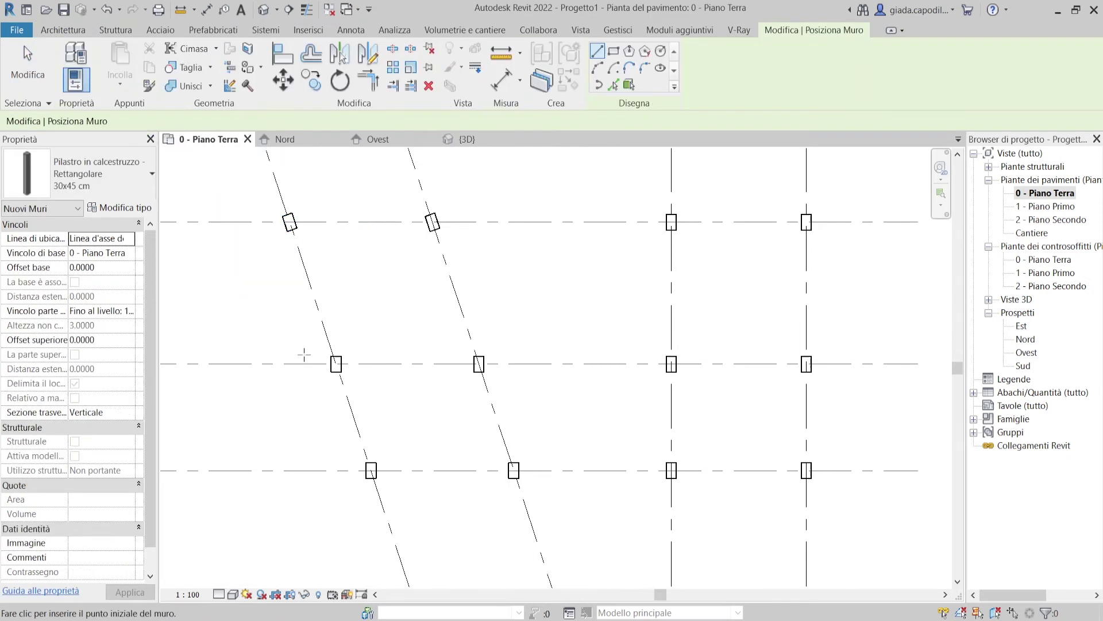
{"action": "scroll", "coordinate": [316, 342], "scroll_direction": "up", "scroll_amount": 4}
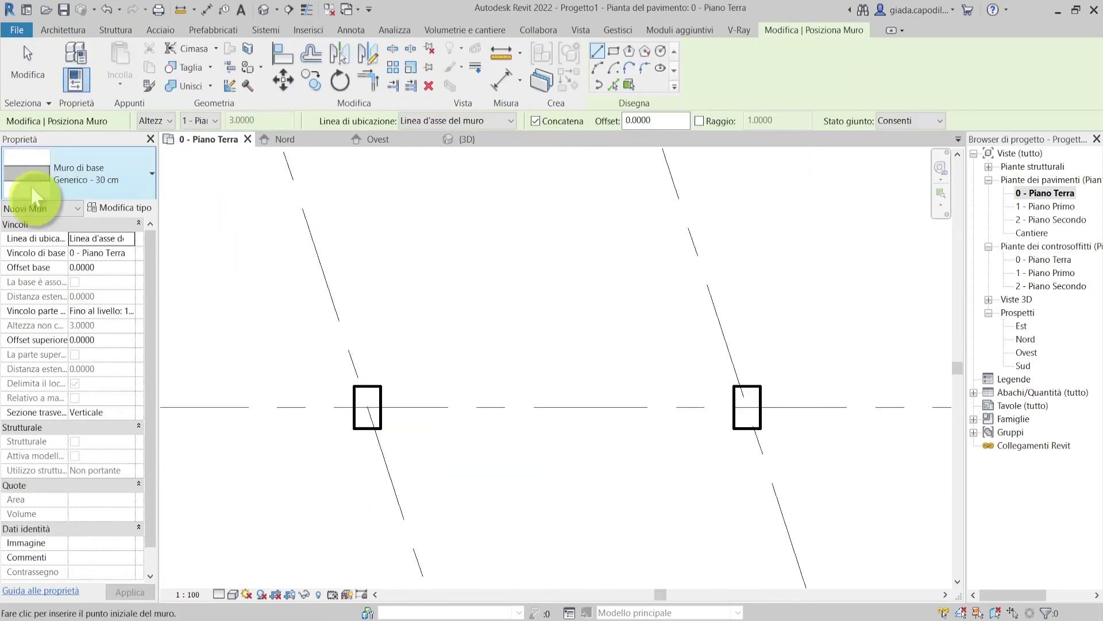
{"action": "left_click", "coordinate": [366, 407]}
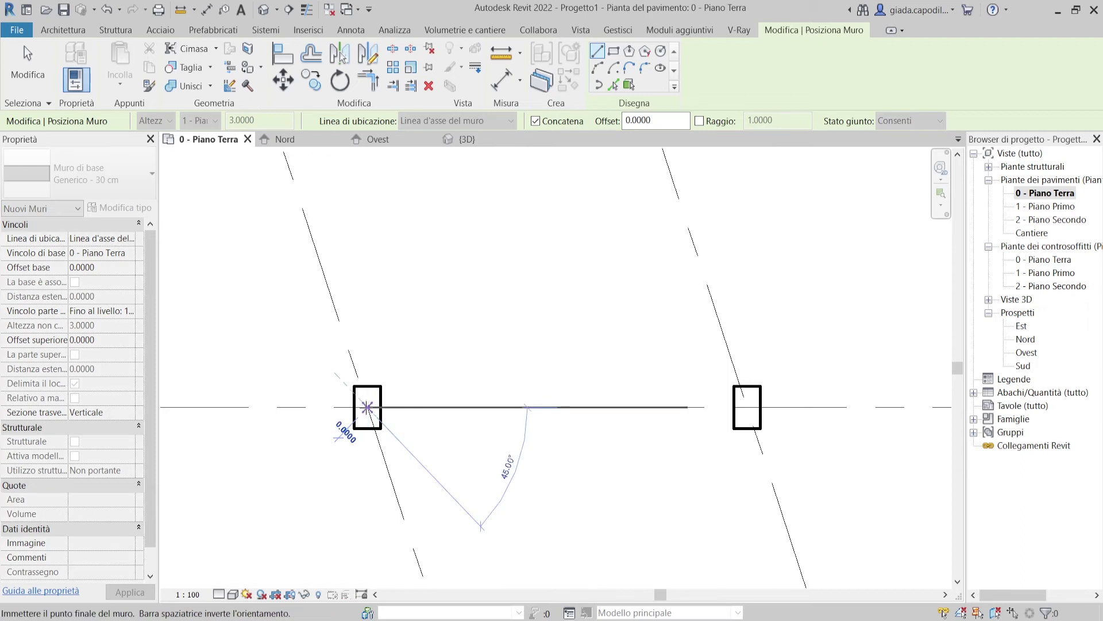
{"action": "scroll", "coordinate": [367, 407], "scroll_direction": "down", "scroll_amount": 3}
{"action": "scroll", "coordinate": [323, 285], "scroll_direction": "down", "scroll_amount": 1}
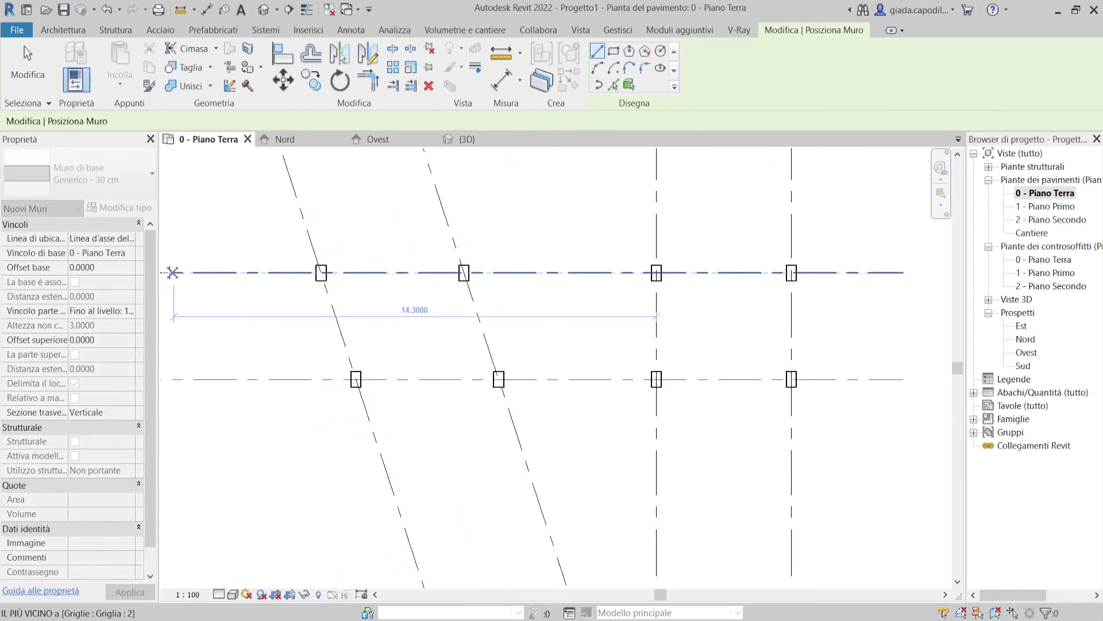
{"action": "left_click", "coordinate": [138, 236]}
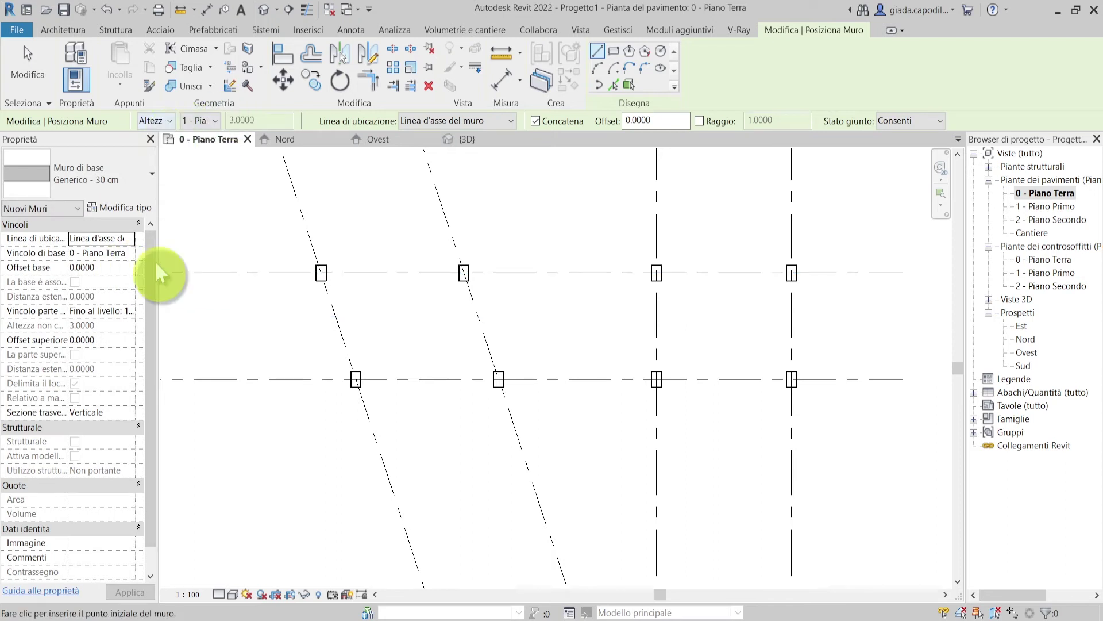
{"action": "left_click", "coordinate": [133, 237]}
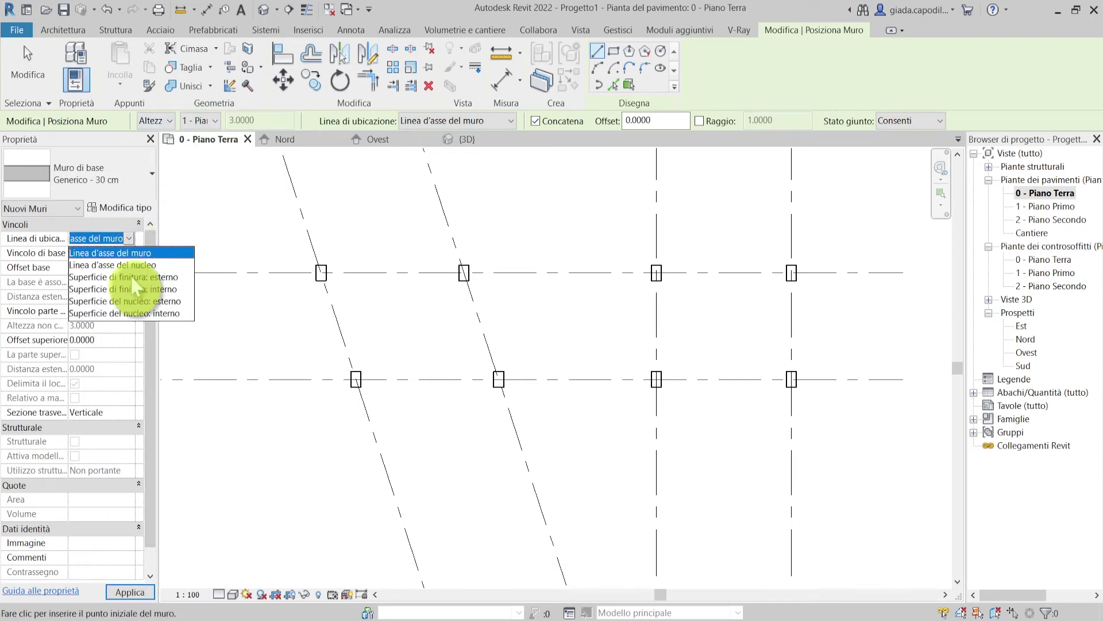
{"action": "left_click", "coordinate": [139, 291]}
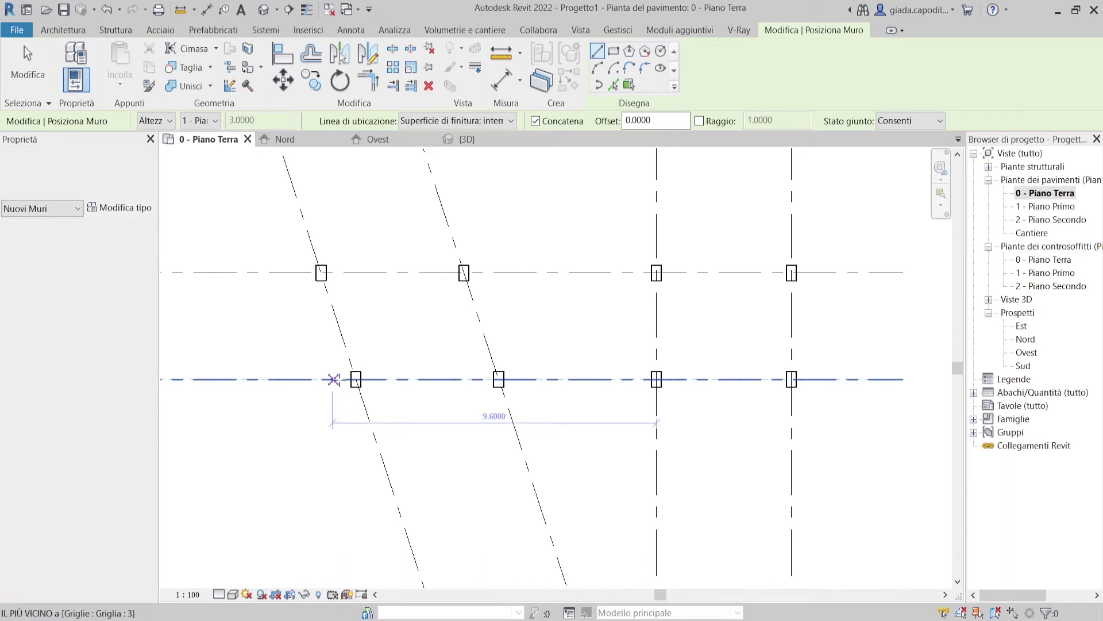
- Draw the first generic 30 cm wall diagonally from the grid-A column to the upper grid-A column
{"action": "scroll", "coordinate": [356, 376], "scroll_direction": "up", "scroll_amount": 2}
{"action": "scroll", "coordinate": [371, 376], "scroll_direction": "up", "scroll_amount": 2}
{"action": "left_click", "coordinate": [371, 367]}
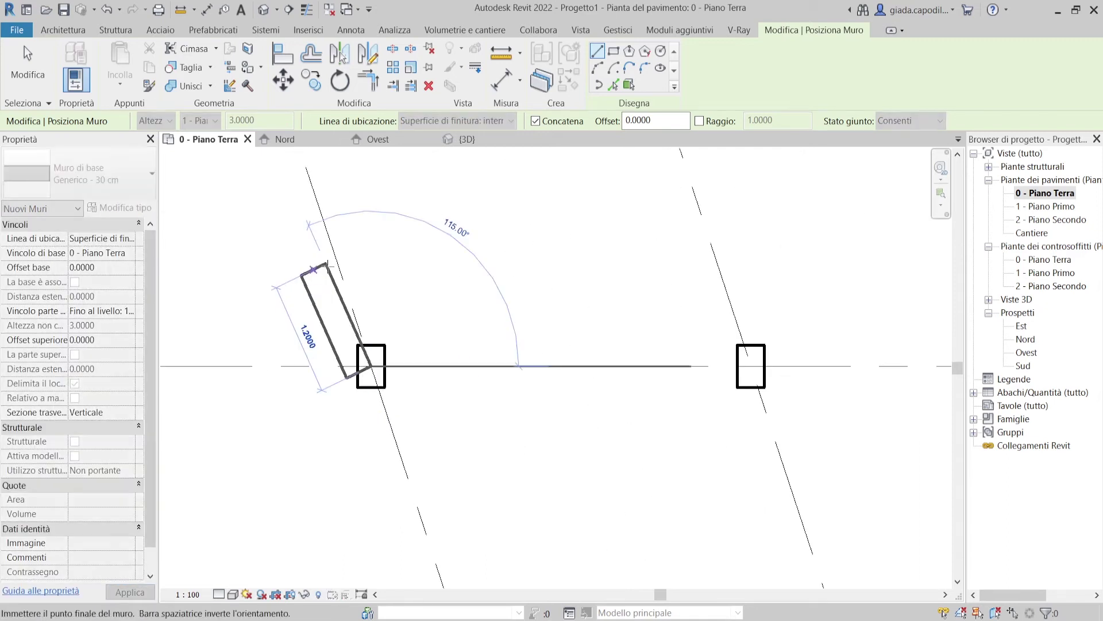
{"action": "scroll", "coordinate": [367, 402], "scroll_direction": "down", "scroll_amount": 3}
{"action": "middle_click_drag", "start_coordinate": [287, 332], "coordinate": [280, 447]}
{"action": "scroll", "coordinate": [251, 361], "scroll_direction": "up", "scroll_amount": 2}
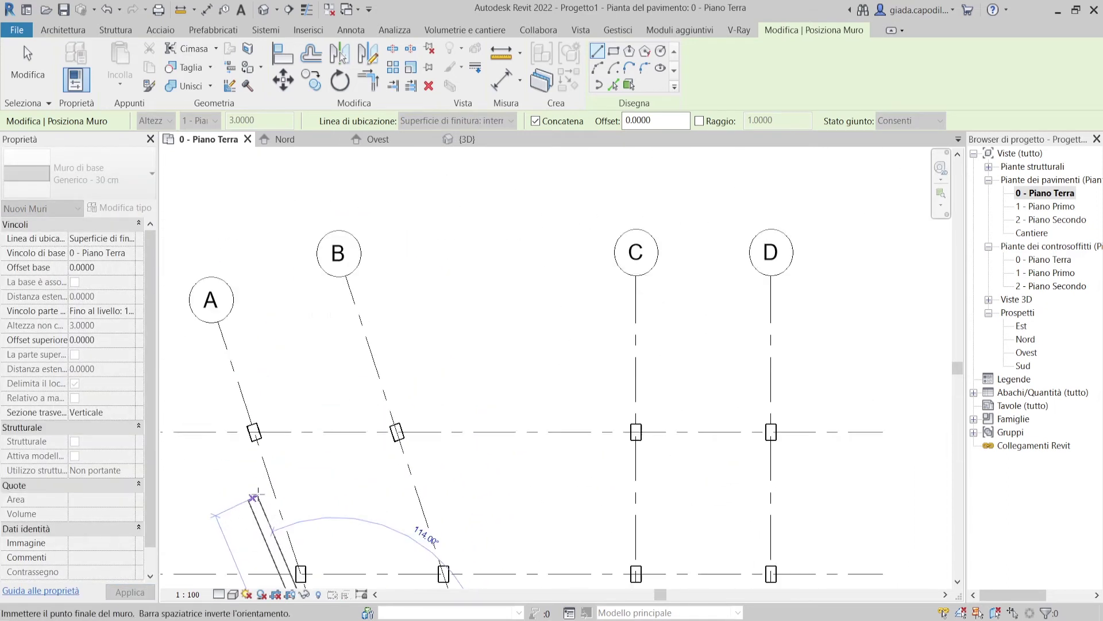
{"action": "scroll", "coordinate": [251, 361], "scroll_direction": "up", "scroll_amount": 3}
{"action": "left_click", "coordinate": [249, 363]}
- Continue the wall chain across to the grid-D column and down to the lower grid-D column
{"action": "scroll", "coordinate": [249, 363], "scroll_direction": "down", "scroll_amount": 2}
{"action": "scroll", "coordinate": [253, 368], "scroll_direction": "down", "scroll_amount": 2}
{"action": "scroll", "coordinate": [653, 379], "scroll_direction": "down", "scroll_amount": 2}
{"action": "scroll", "coordinate": [653, 381], "scroll_direction": "up", "scroll_amount": 3}
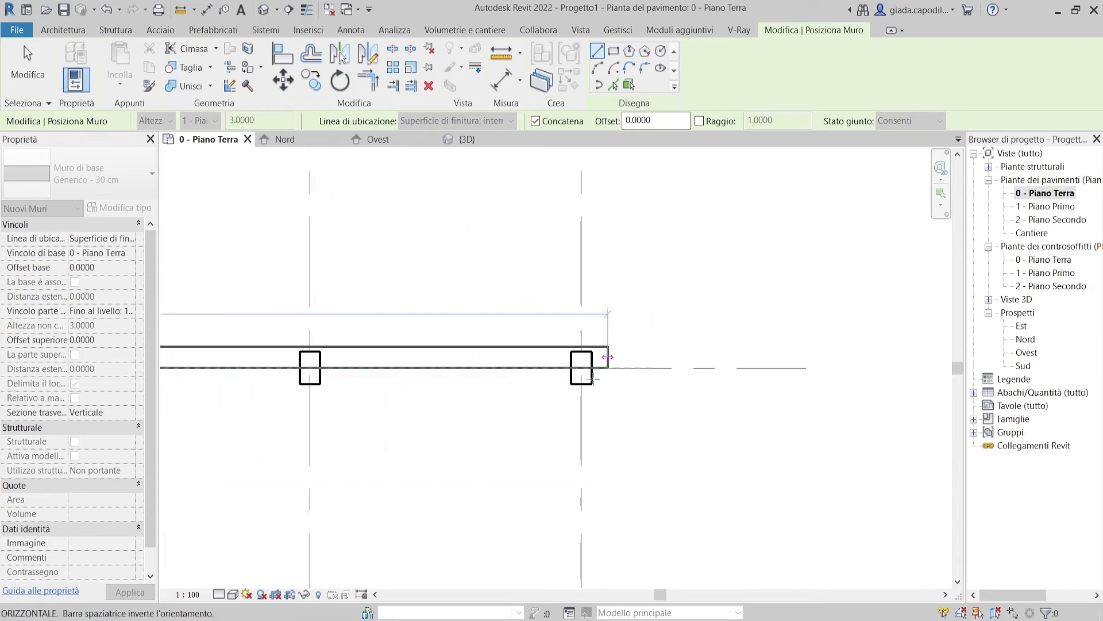
{"action": "left_click", "coordinate": [581, 367]}
{"action": "scroll", "coordinate": [561, 505], "scroll_direction": "down", "scroll_amount": 2}
{"action": "middle_click_drag", "start_coordinate": [495, 505], "coordinate": [577, 284]}
{"action": "scroll", "coordinate": [577, 283], "scroll_direction": "up", "scroll_amount": 2}
{"action": "scroll", "coordinate": [582, 403], "scroll_direction": "up", "scroll_amount": 3}
{"action": "scroll", "coordinate": [582, 406], "scroll_direction": "up", "scroll_amount": 2}
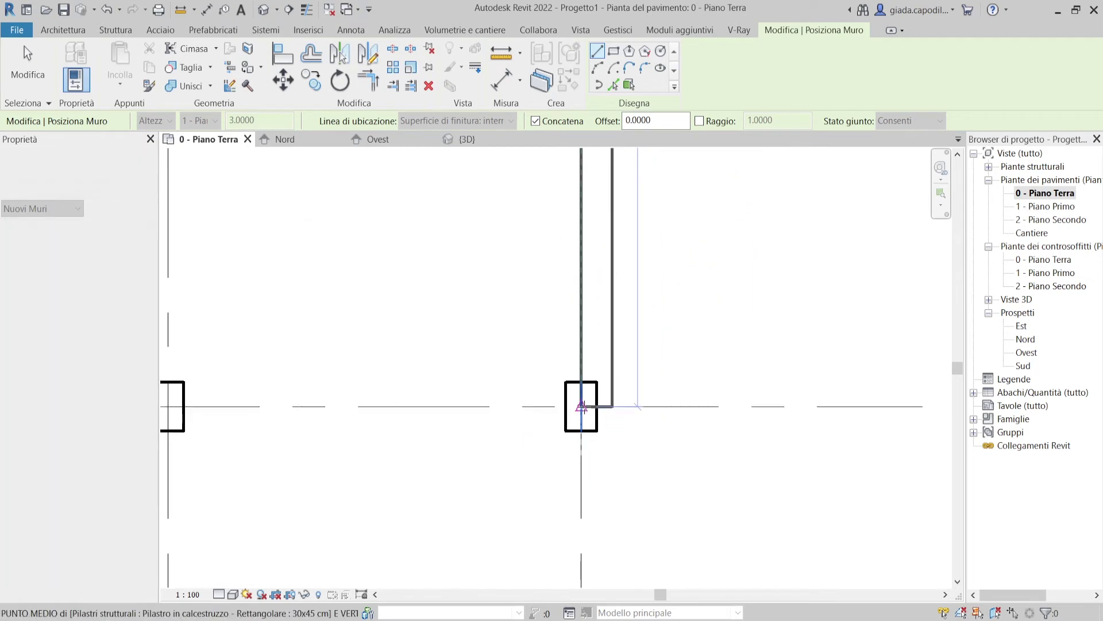
{"action": "left_click", "coordinate": [580, 430]}
- Chain walls through the lower, top, left and slanted columns, closing the loop at the start
{"action": "scroll", "coordinate": [580, 414], "scroll_direction": "down", "scroll_amount": 3}
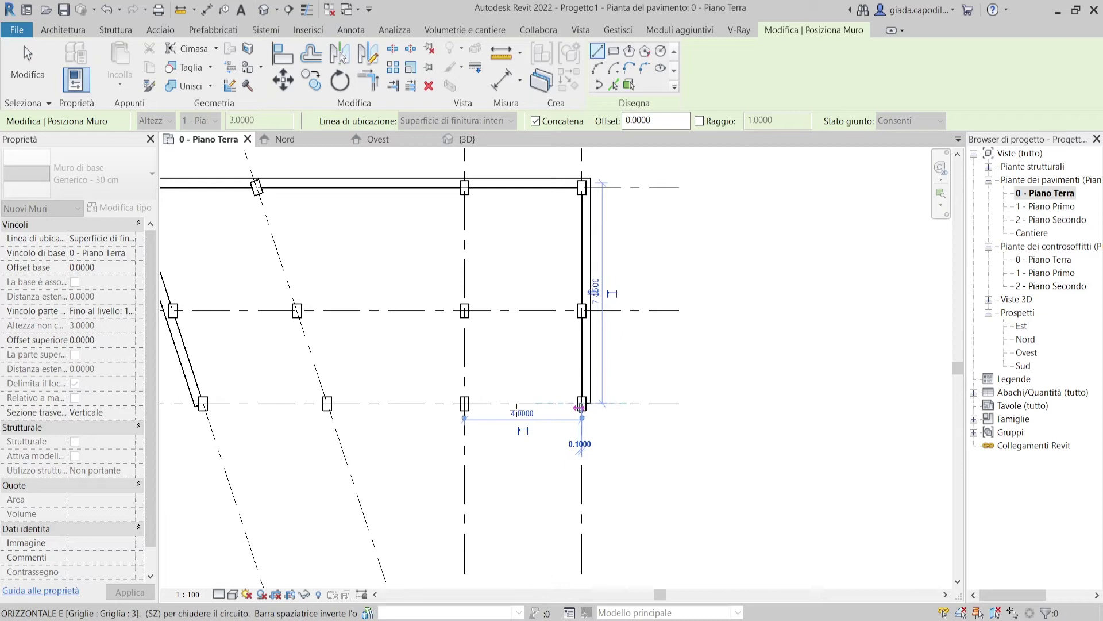
{"action": "scroll", "coordinate": [464, 403], "scroll_direction": "up", "scroll_amount": 3}
{"action": "left_click", "coordinate": [459, 398]}
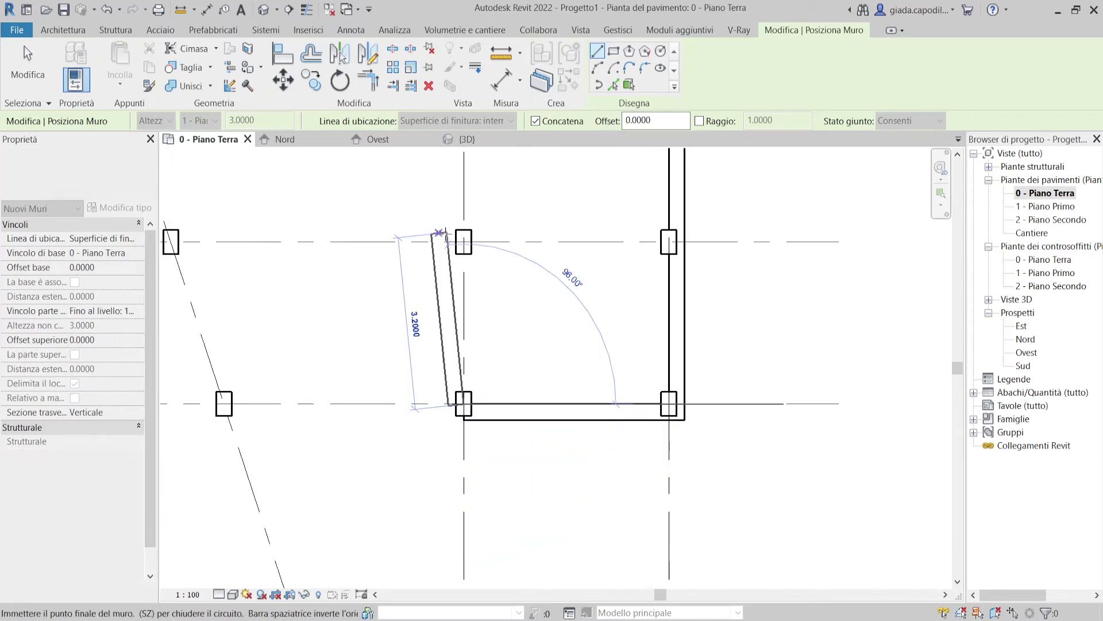
{"action": "left_click", "coordinate": [463, 242]}
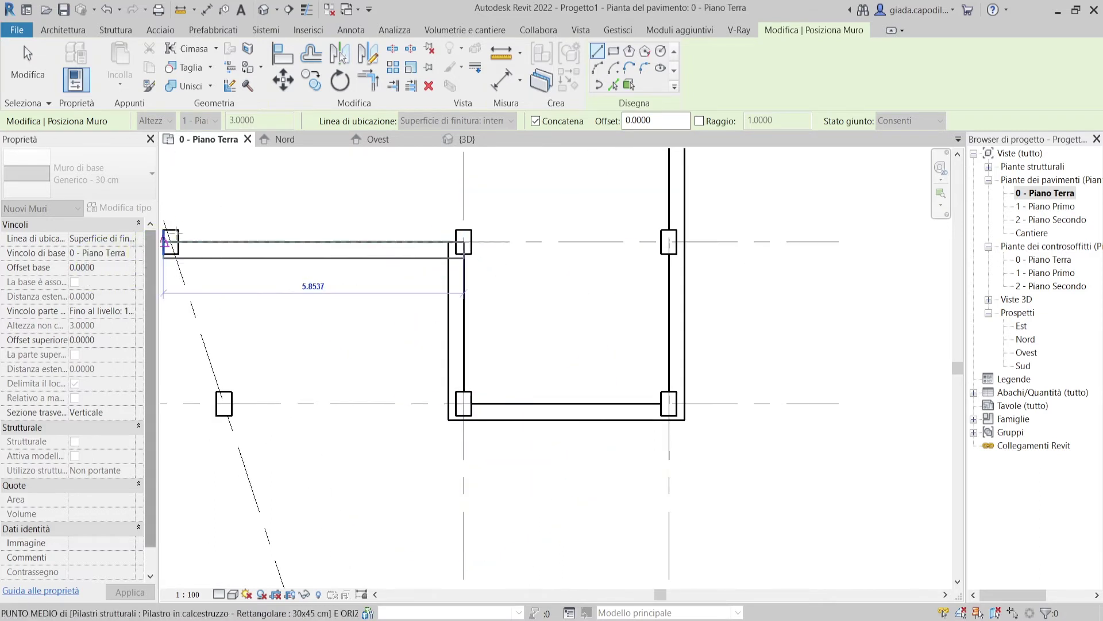
{"action": "left_click", "coordinate": [171, 241]}
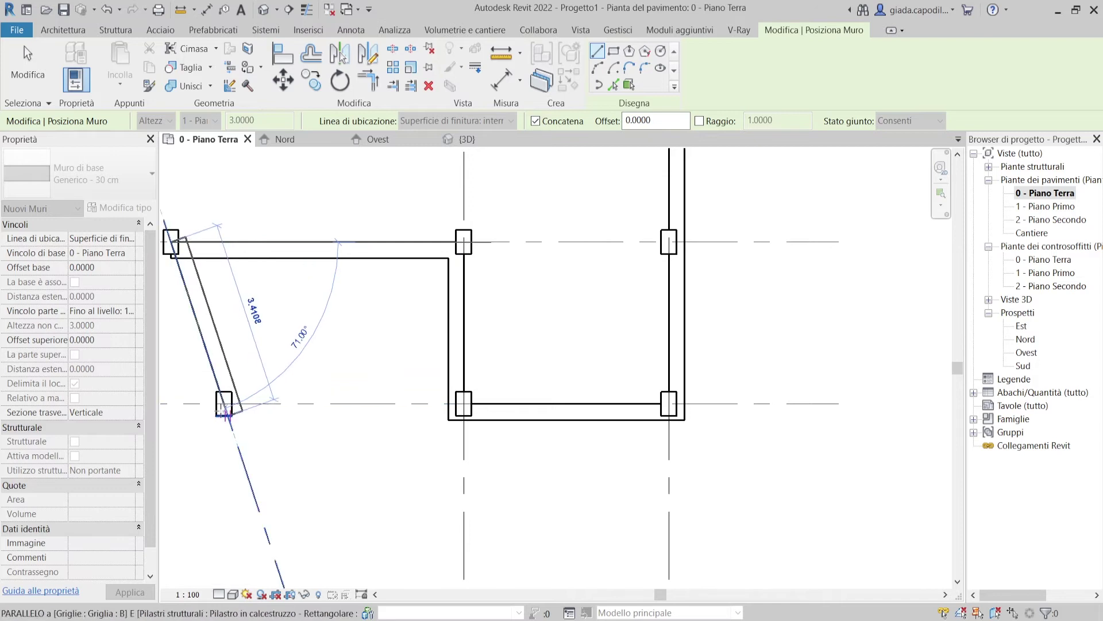
{"action": "left_click", "coordinate": [224, 404]}
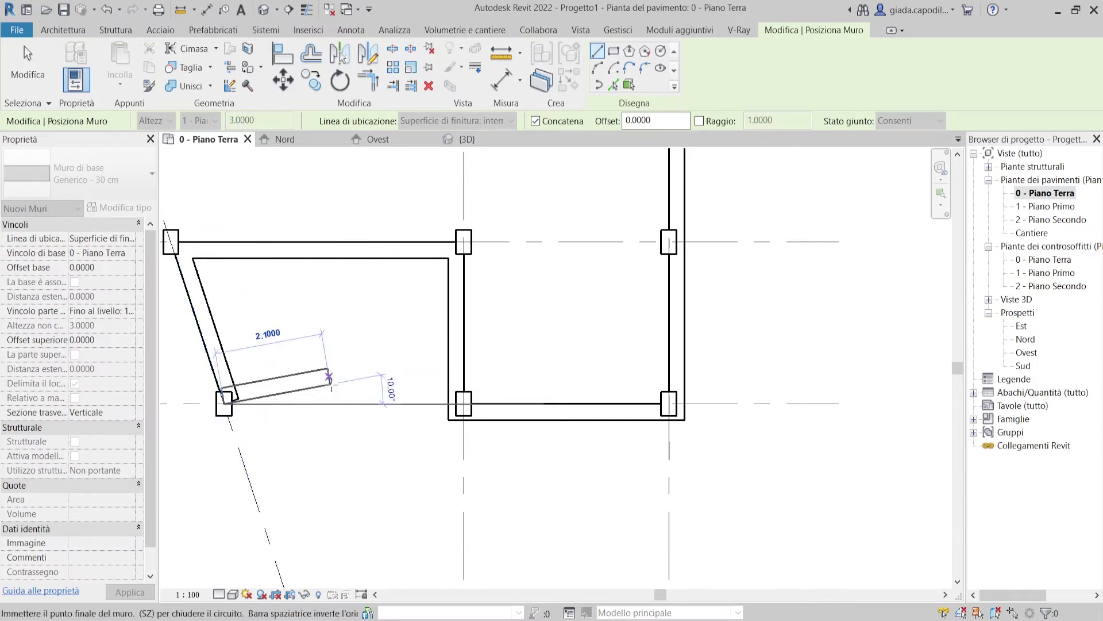
{"action": "scroll", "coordinate": [402, 414], "scroll_direction": "down", "scroll_amount": 3}
{"action": "left_click", "coordinate": [498, 411]}
{"action": "key", "text": "Escape"}
{"action": "key", "text": "Escape"}
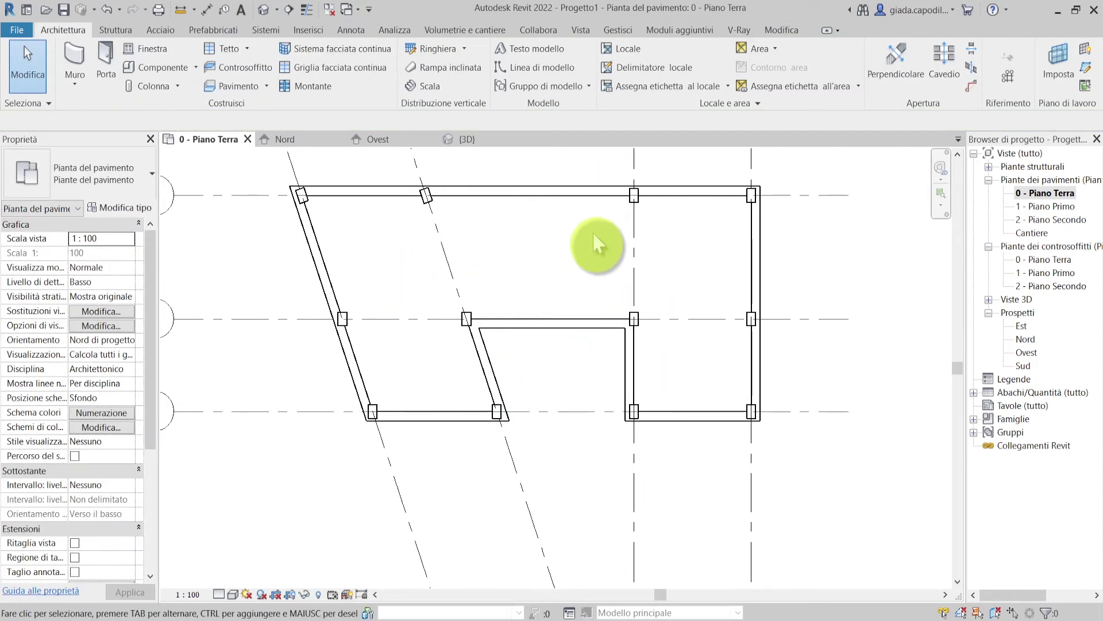
{"action": "scroll", "coordinate": [482, 200], "scroll_direction": "up", "scroll_amount": 2}
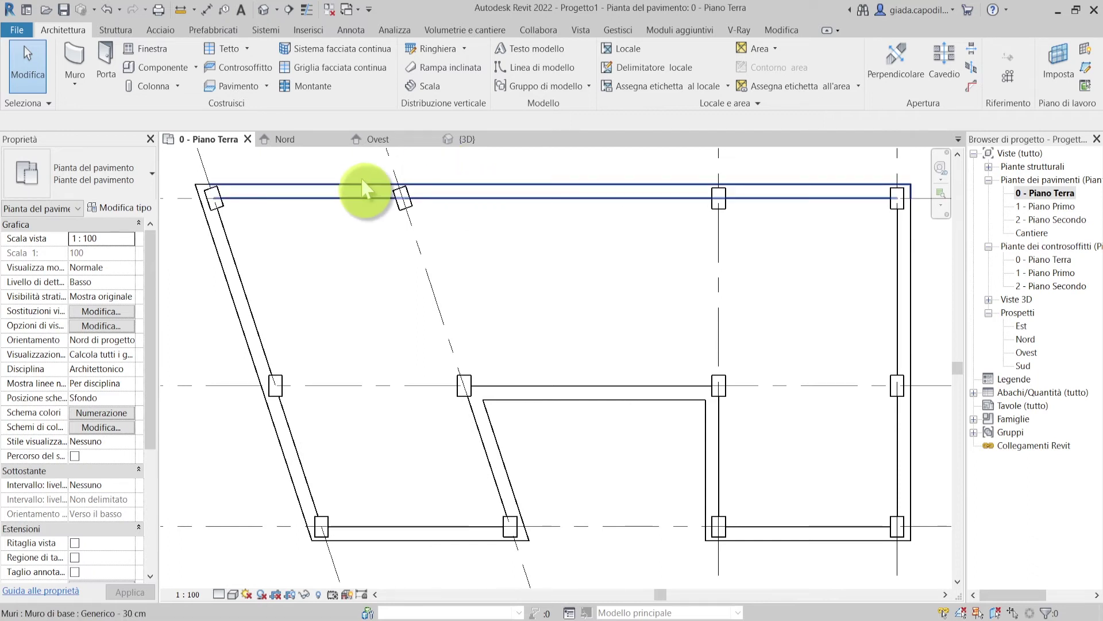
{"action": "scroll", "coordinate": [381, 187], "scroll_direction": "up", "scroll_amount": 3}
{"action": "scroll", "coordinate": [479, 207], "scroll_direction": "up", "scroll_amount": 2}
{"action": "left_click", "coordinate": [480, 216]}
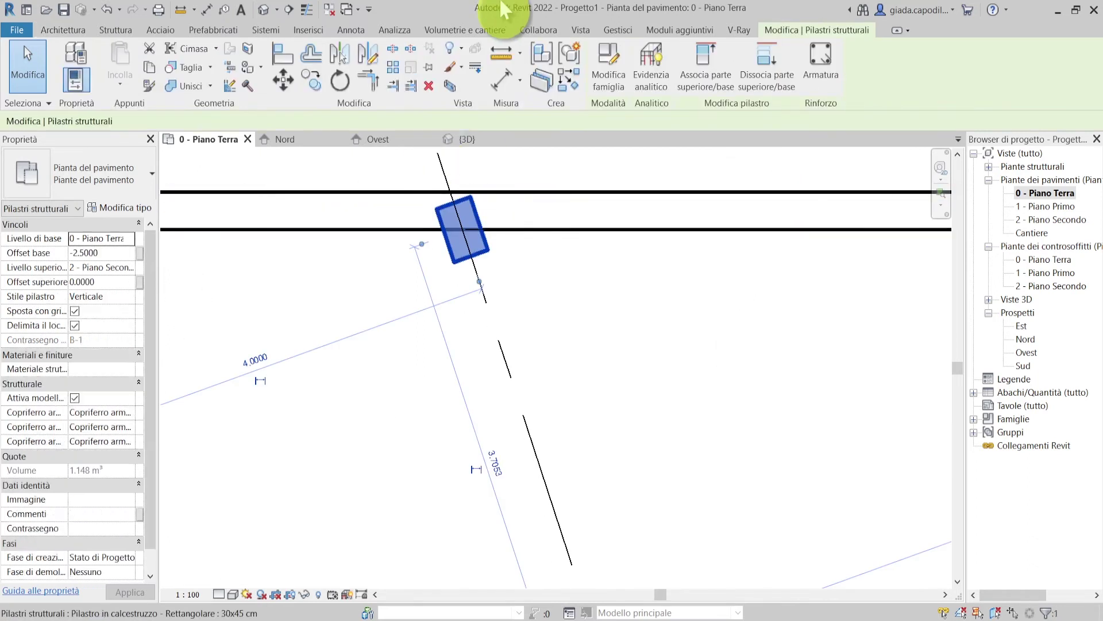
{"action": "scroll", "coordinate": [284, 320], "scroll_direction": "down", "scroll_amount": 2}
{"action": "scroll", "coordinate": [285, 317], "scroll_direction": "down", "scroll_amount": 3}
{"action": "scroll", "coordinate": [284, 317], "scroll_direction": "up", "scroll_amount": 1}
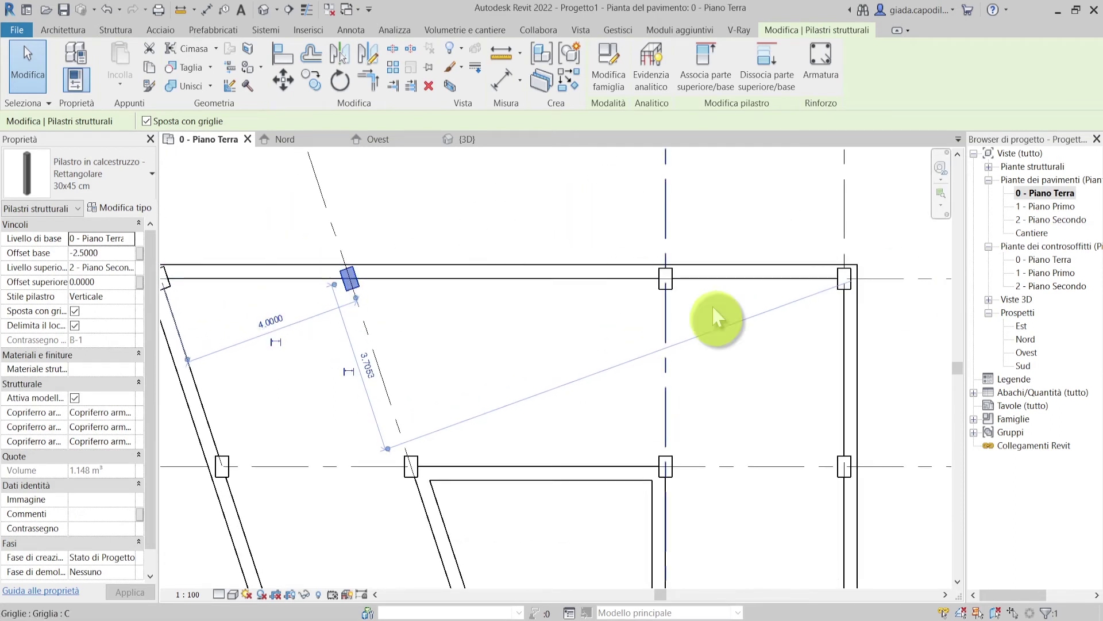
{"action": "scroll", "coordinate": [656, 328], "scroll_direction": "down", "scroll_amount": 3}
{"action": "left_click", "coordinate": [517, 343]}
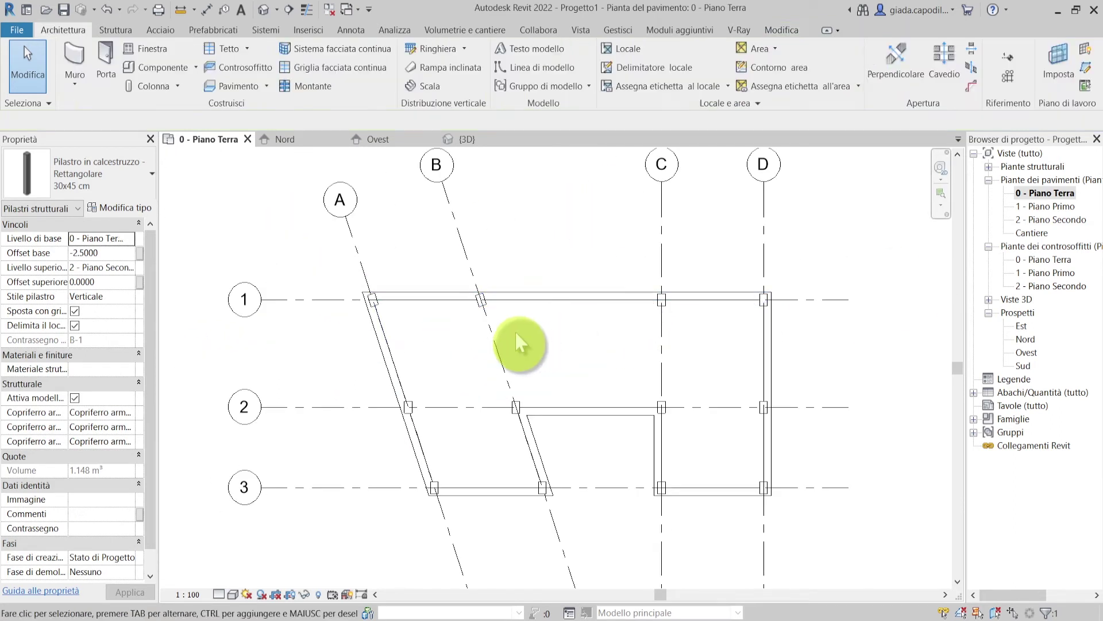
{"action": "middle_click_drag", "start_coordinate": [513, 344], "coordinate": [355, 339]}
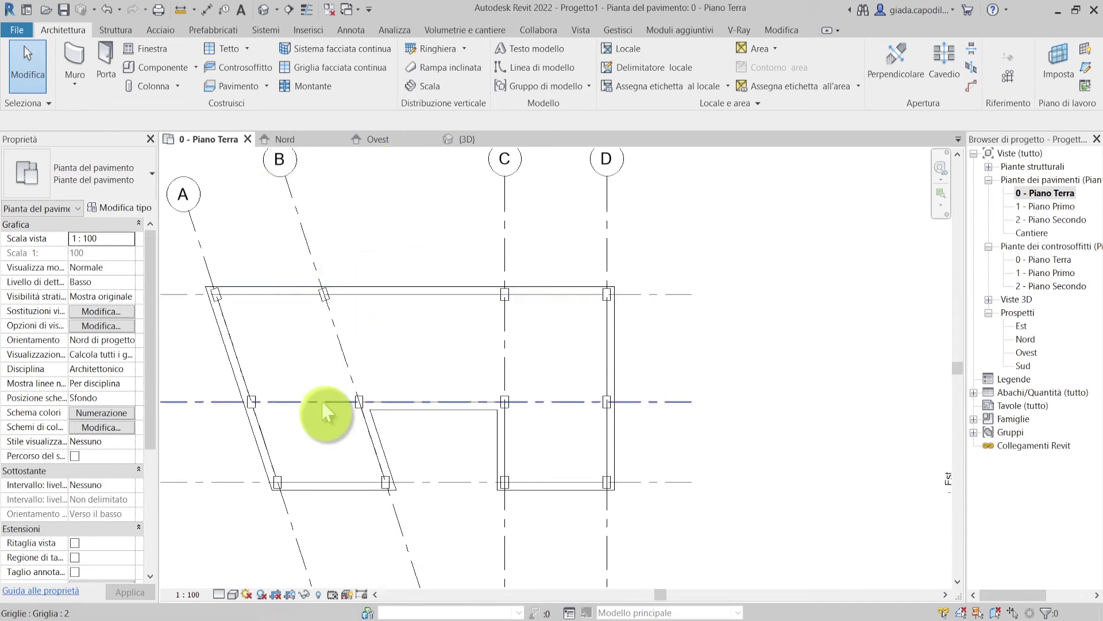
{"action": "scroll", "coordinate": [289, 470], "scroll_direction": "up", "scroll_amount": 1}
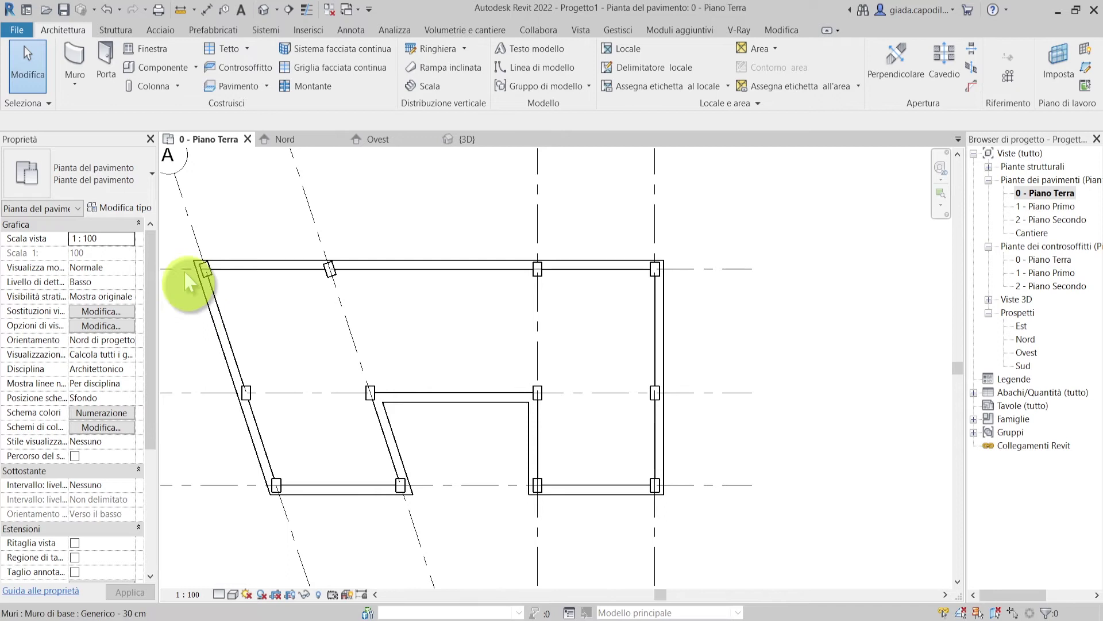
{"action": "scroll", "coordinate": [781, 238], "scroll_direction": "down", "scroll_amount": 3}
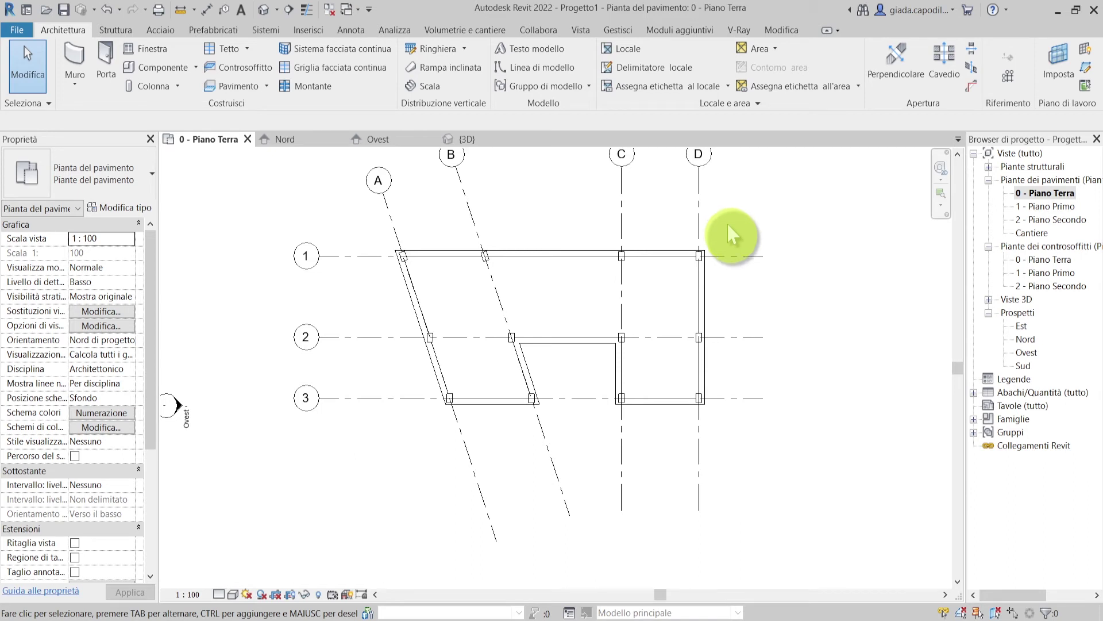
{"action": "scroll", "coordinate": [730, 297], "scroll_direction": "up", "scroll_amount": 4}
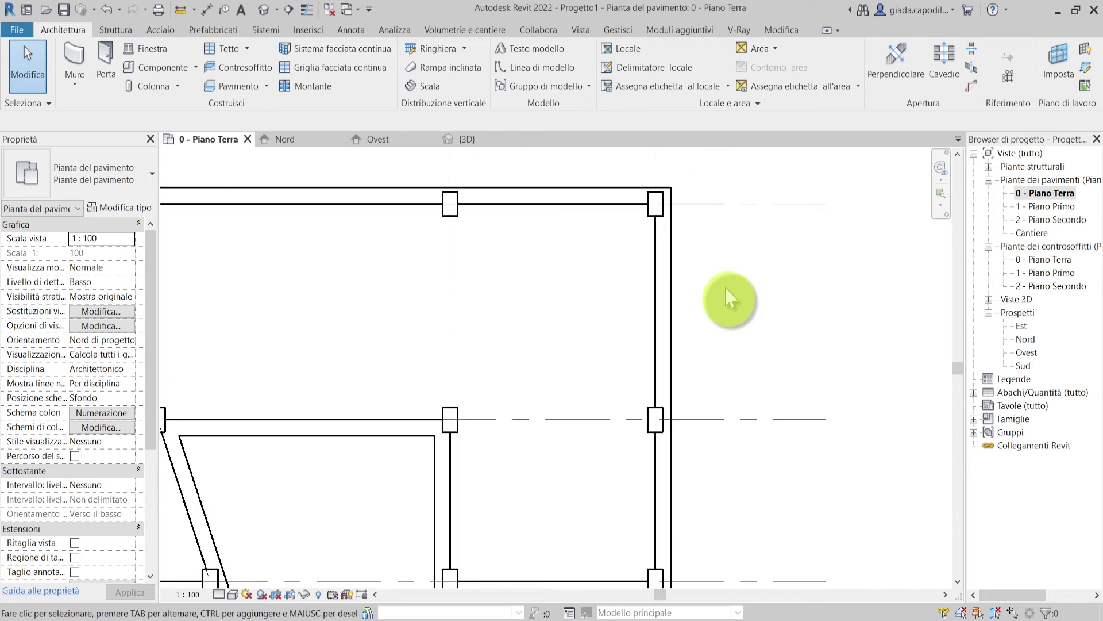
{"action": "left_click", "coordinate": [662, 308]}
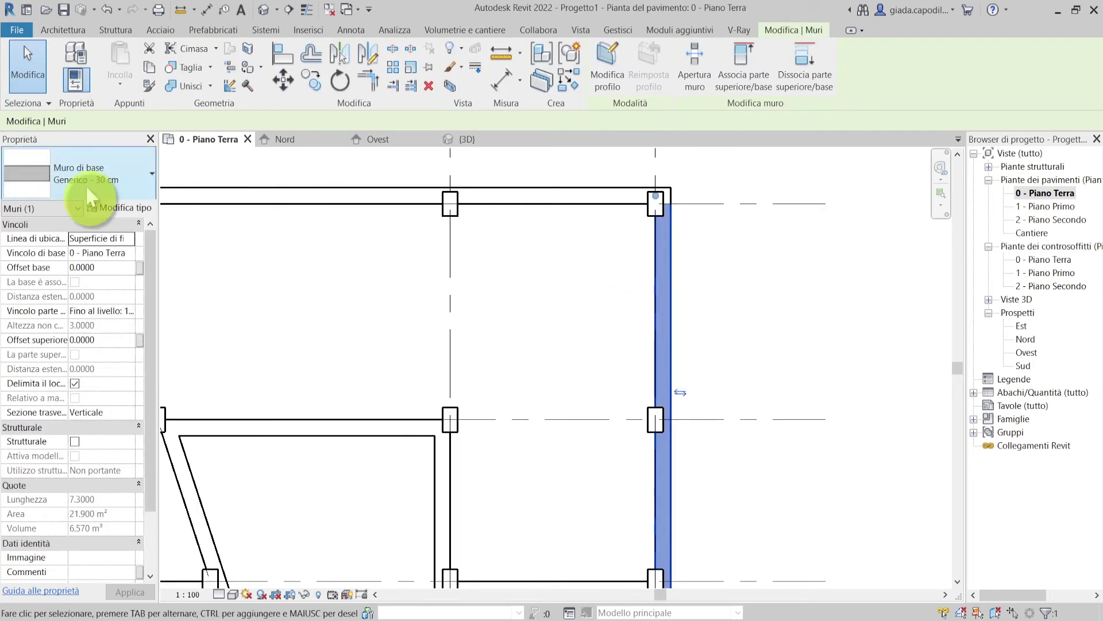
- Change the selected grid D wall to type Tamponamento Esterno - 38 cm
{"action": "left_click", "coordinate": [120, 161]}
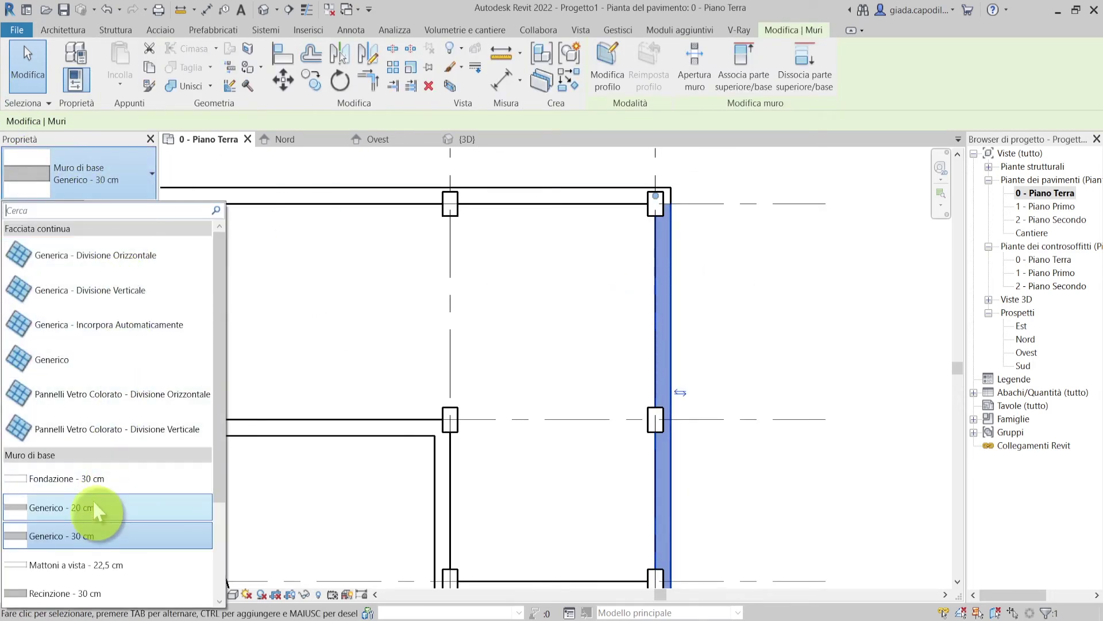
{"action": "scroll", "coordinate": [92, 502], "scroll_direction": "down", "scroll_amount": 2}
{"action": "key", "text": "Escape"}
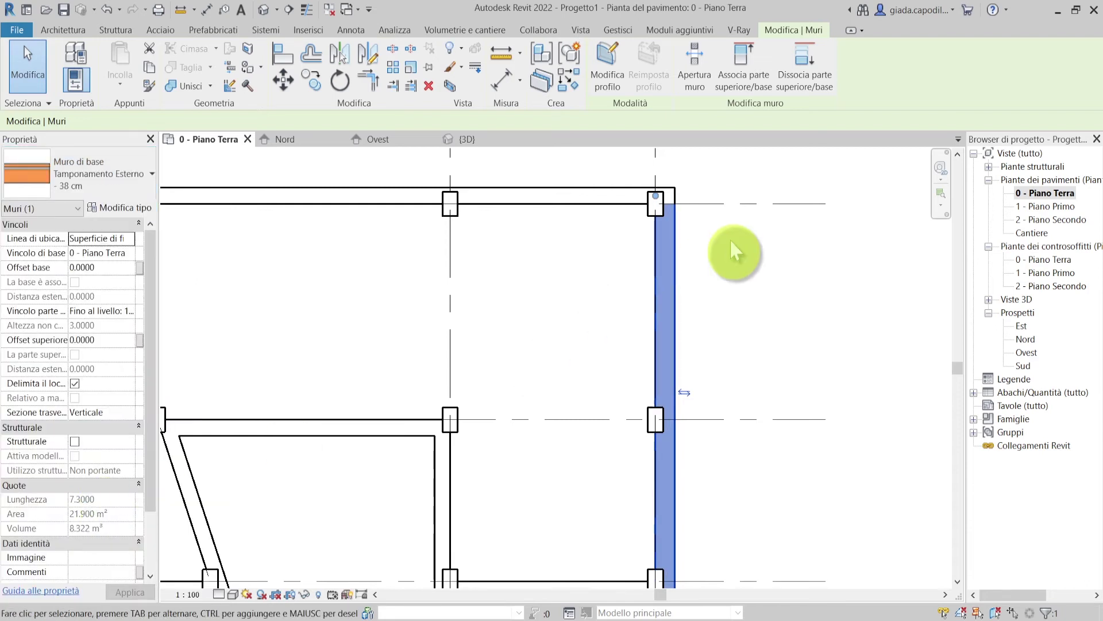
- Set the view Detail Level to Alto and clear the wall selection
{"action": "left_click", "coordinate": [218, 593]}
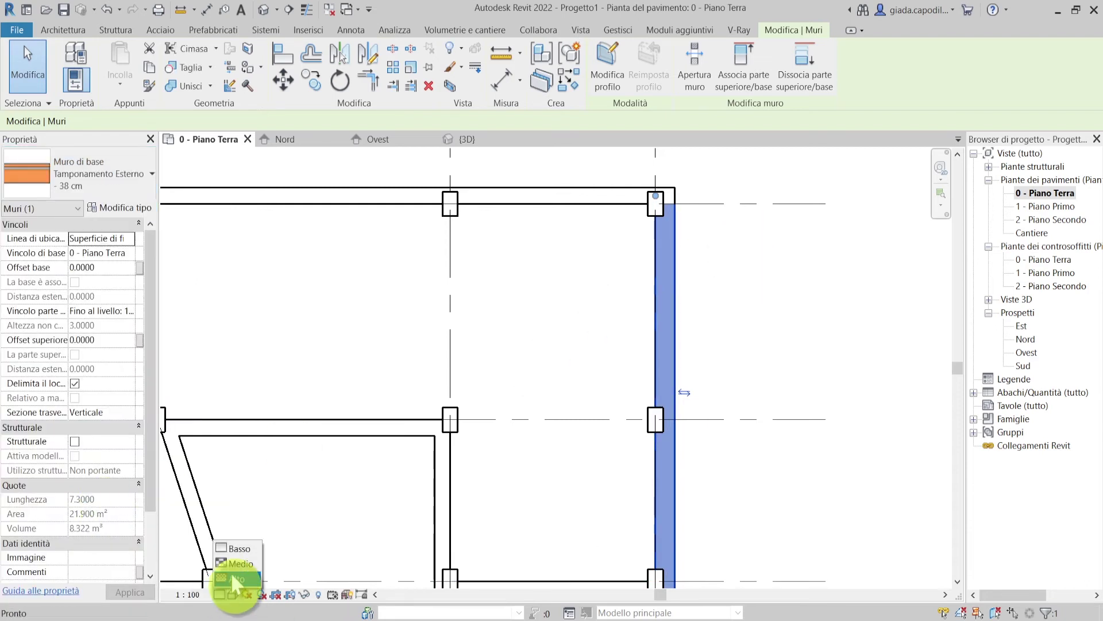
{"action": "left_click", "coordinate": [236, 580]}
{"action": "left_click", "coordinate": [850, 204]}
{"action": "scroll", "coordinate": [712, 236], "scroll_direction": "up", "scroll_amount": 2}
{"action": "scroll", "coordinate": [741, 333], "scroll_direction": "up", "scroll_amount": 2}
{"action": "scroll", "coordinate": [648, 320], "scroll_direction": "up", "scroll_amount": 1}
{"action": "scroll", "coordinate": [640, 320], "scroll_direction": "up", "scroll_amount": 2}
{"action": "scroll", "coordinate": [609, 234], "scroll_direction": "down", "scroll_amount": 2}
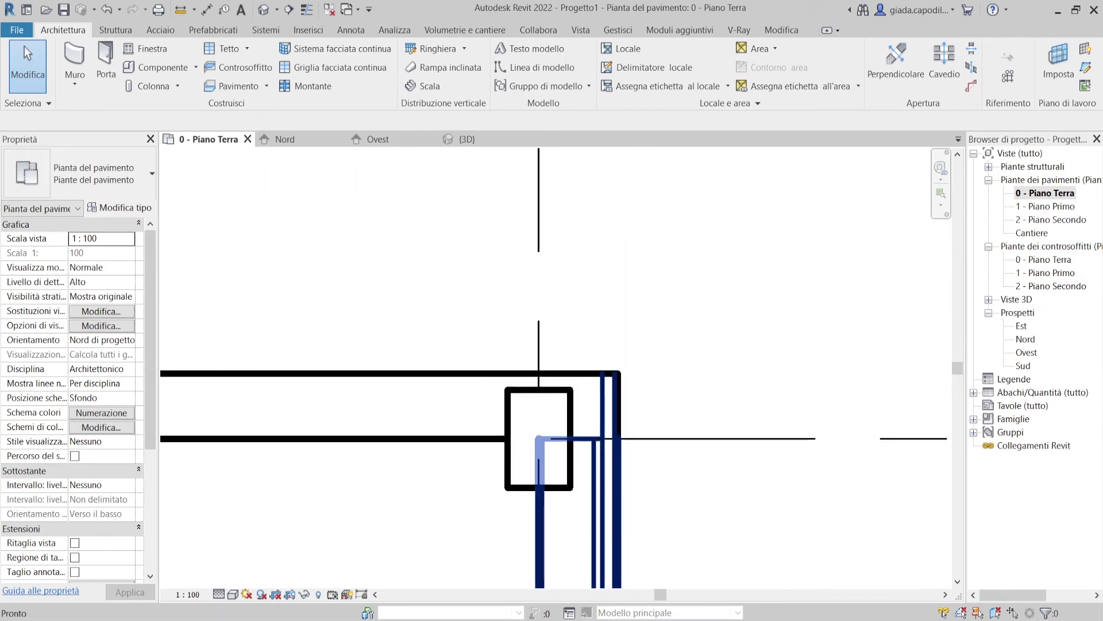
- Turn on Thin Lines and reselect the grid D wall
{"action": "left_click", "coordinate": [306, 10]}
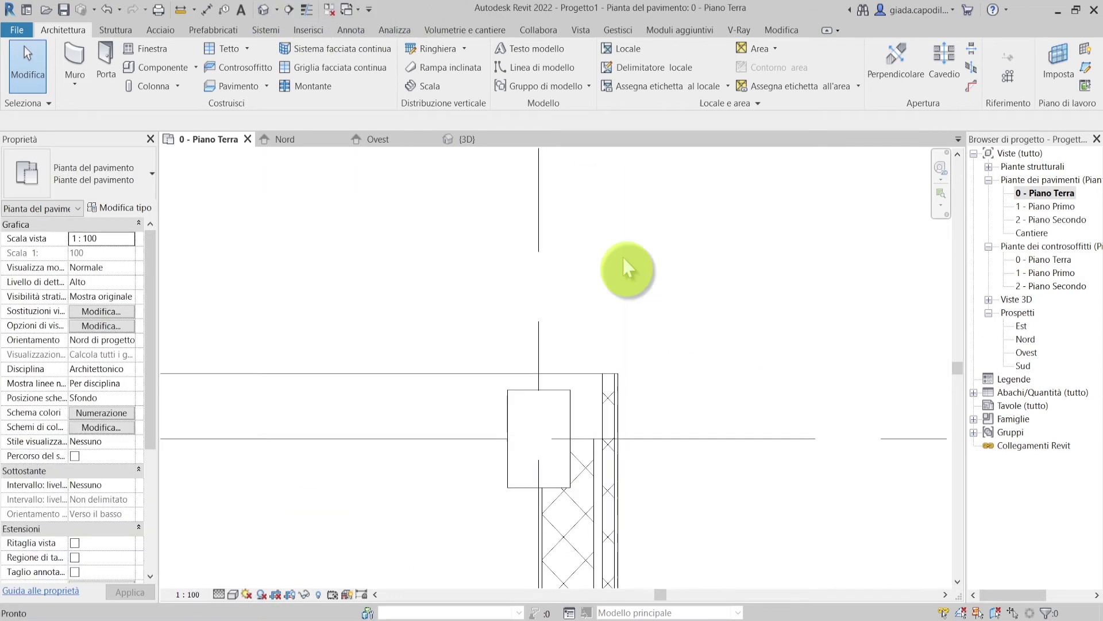
{"action": "scroll", "coordinate": [607, 529], "scroll_direction": "up", "scroll_amount": 2}
{"action": "left_click", "coordinate": [608, 529]}
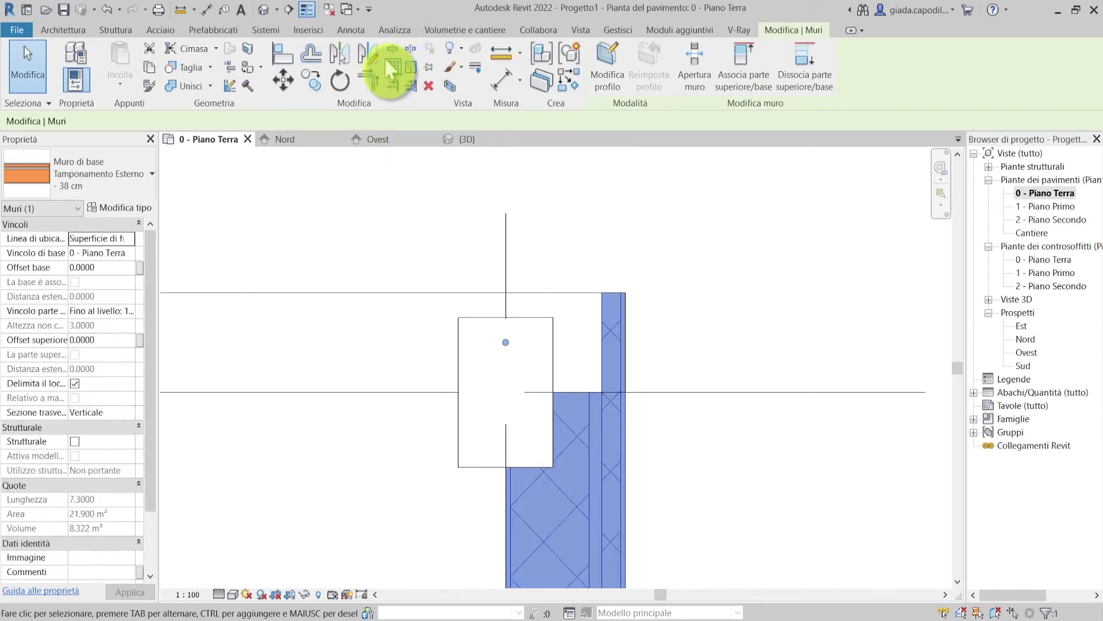
- Align the 38 cm grid D wall face to the reference line and lock it, undoing a wrong column shift
{"action": "left_click", "coordinate": [280, 56]}
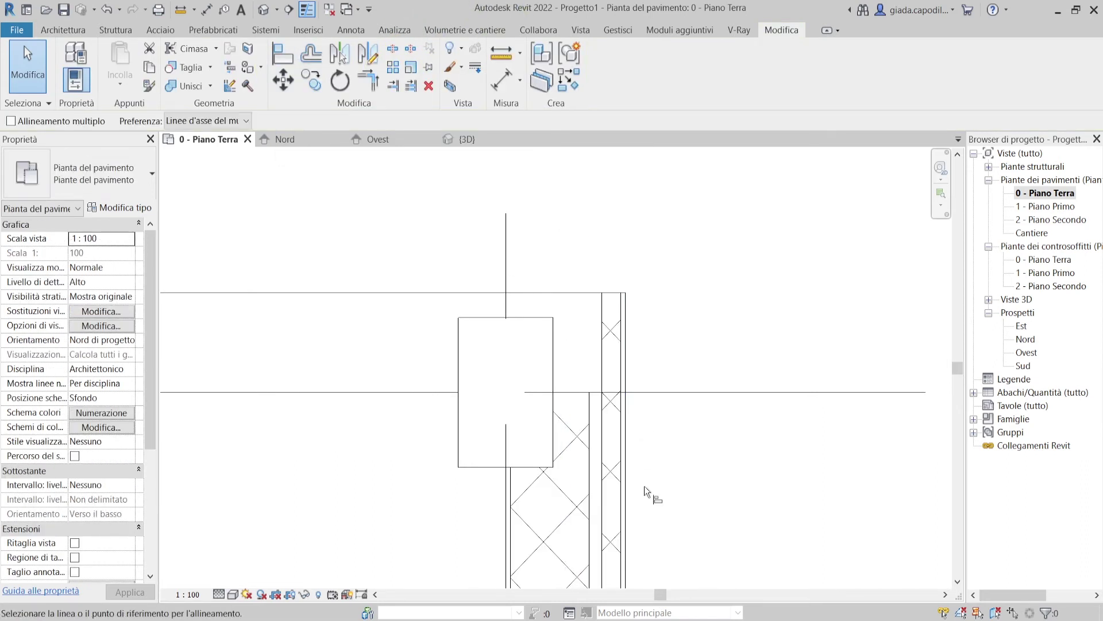
{"action": "left_click", "coordinate": [592, 498]}
{"action": "left_click", "coordinate": [556, 457]}
{"action": "key", "text": "ctrl+z"}
{"action": "left_click", "coordinate": [562, 463]}
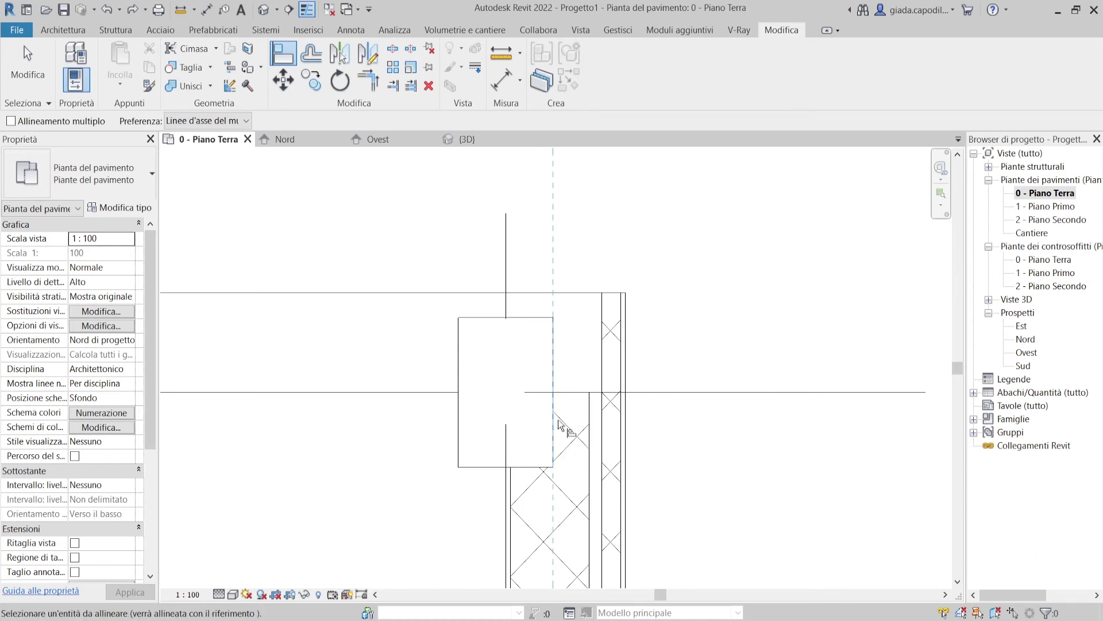
{"action": "left_click", "coordinate": [592, 442]}
- Pan along the aligned wall to check the other grid lines and columns, then exit Align
{"action": "scroll", "coordinate": [684, 416], "scroll_direction": "down", "scroll_amount": 2}
{"action": "scroll", "coordinate": [660, 316], "scroll_direction": "down", "scroll_amount": 1}
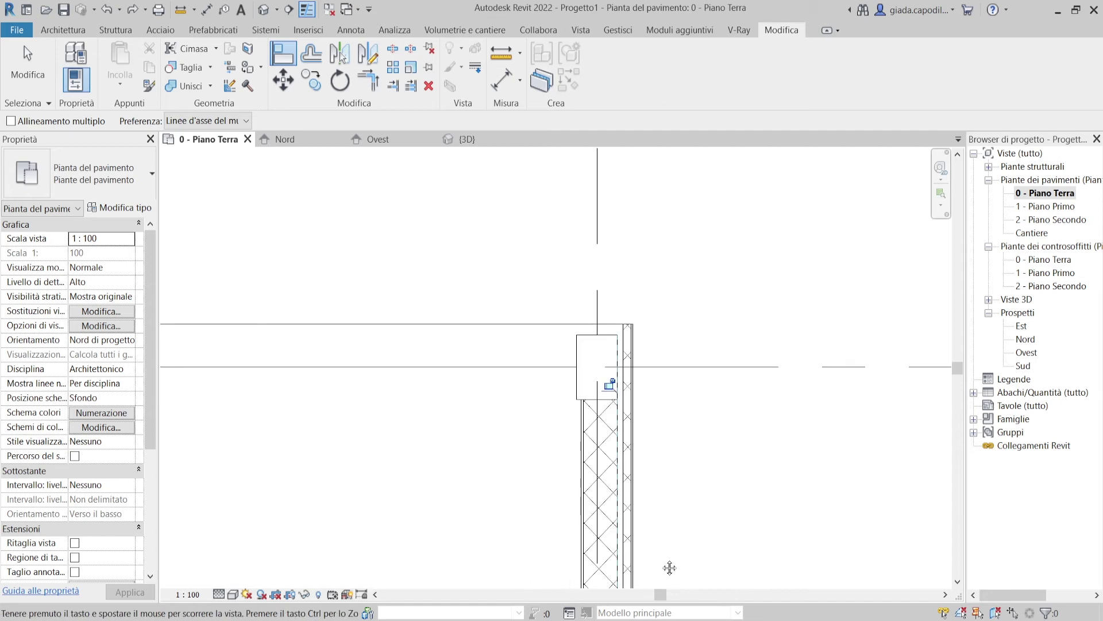
{"action": "middle_click_drag", "start_coordinate": [660, 572], "coordinate": [631, 396]}
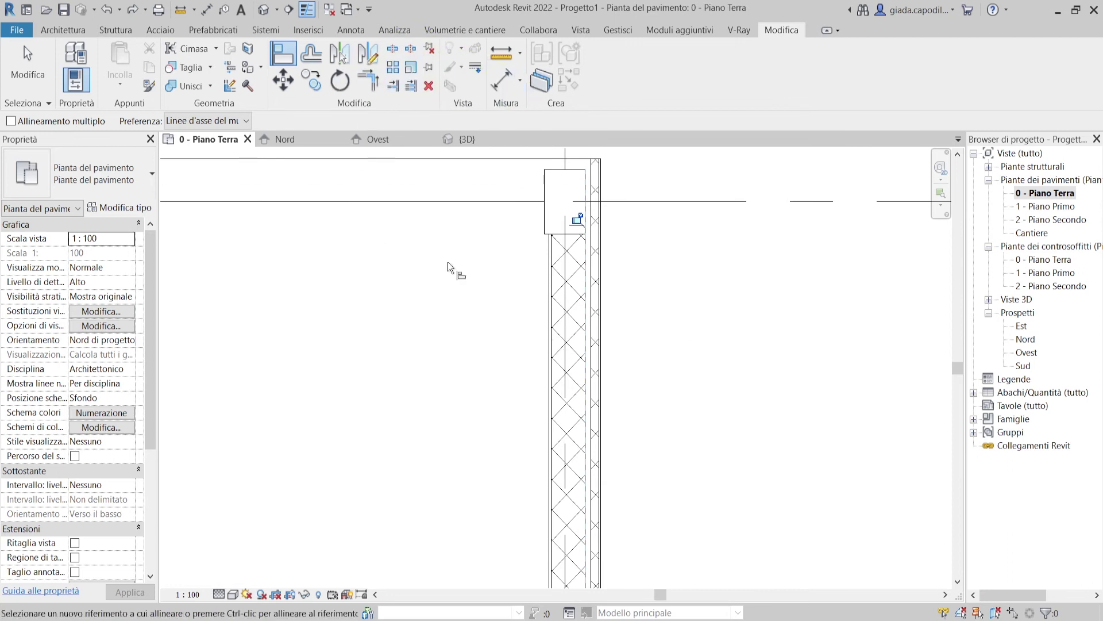
{"action": "scroll", "coordinate": [655, 214], "scroll_direction": "down", "scroll_amount": 1}
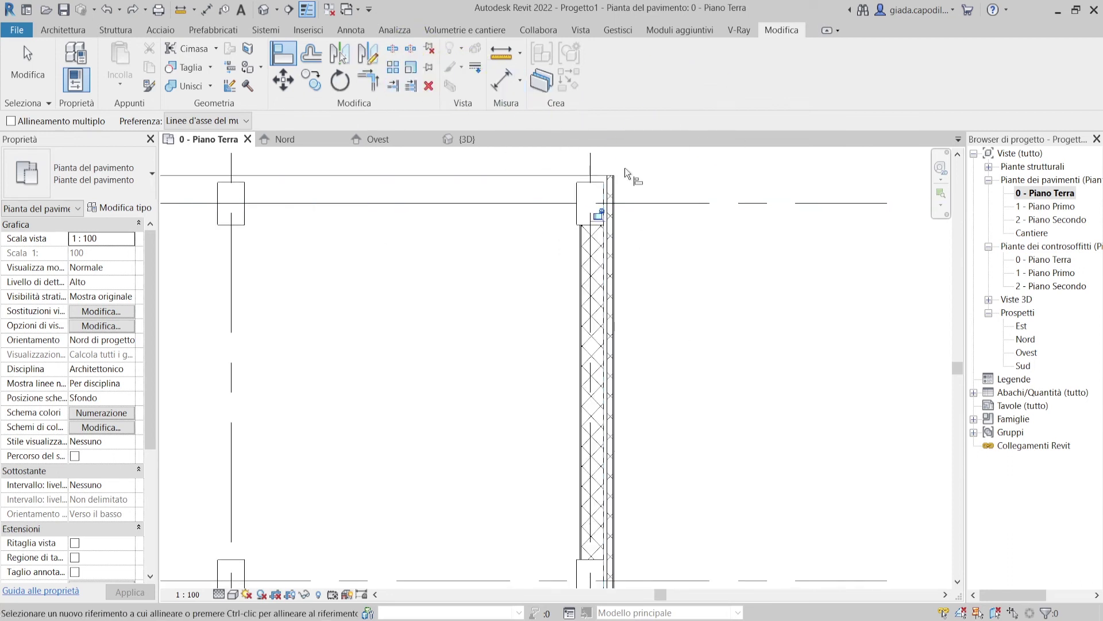
{"action": "middle_click_drag", "start_coordinate": [625, 181], "coordinate": [652, 516]}
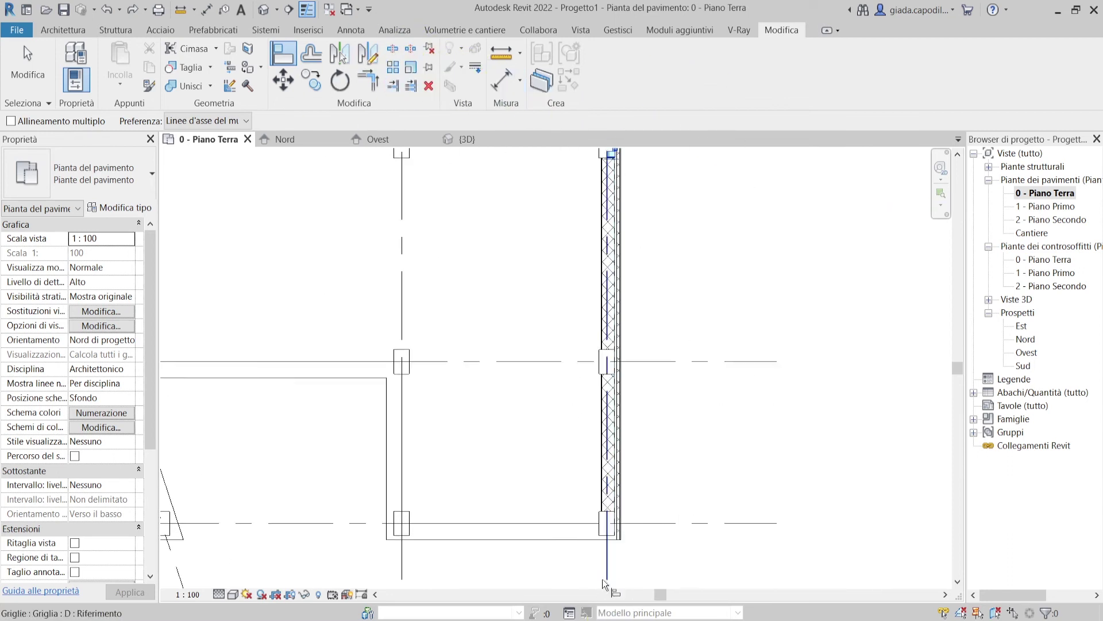
{"action": "scroll", "coordinate": [652, 515], "scroll_direction": "up", "scroll_amount": 2}
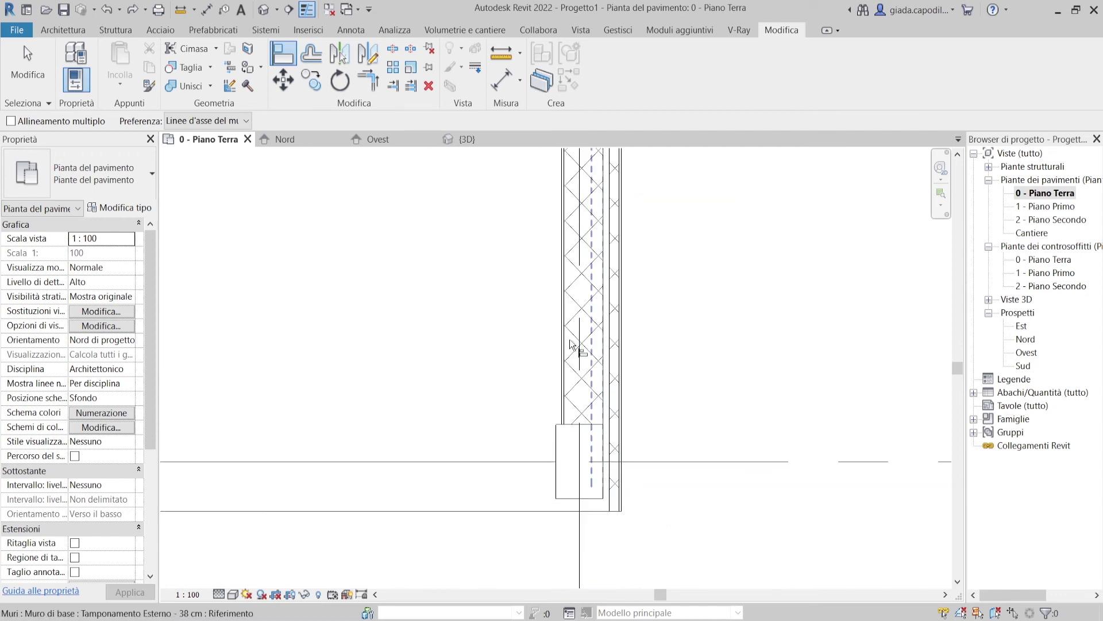
{"action": "left_click", "coordinate": [25, 63]}
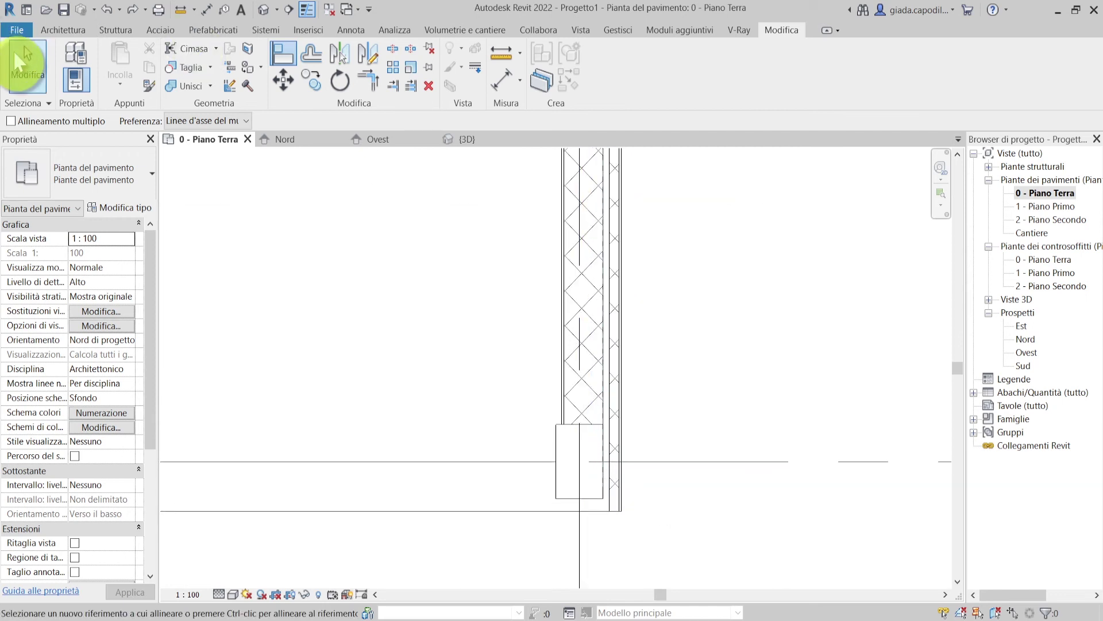
{"action": "scroll", "coordinate": [635, 509], "scroll_direction": "down", "scroll_amount": 2}
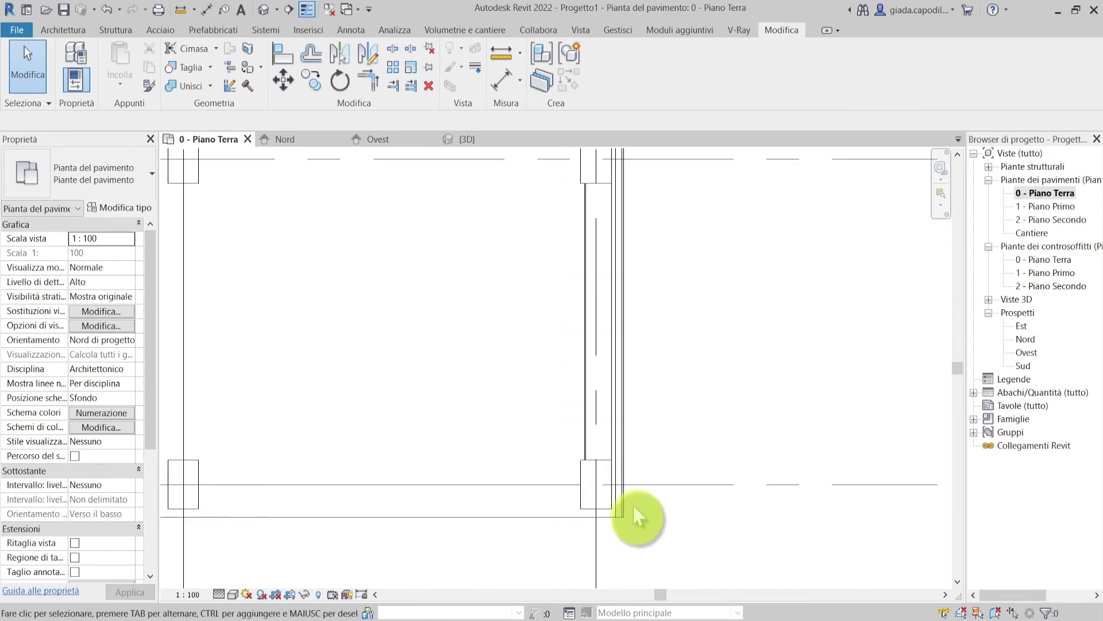
{"action": "scroll", "coordinate": [664, 391], "scroll_direction": "up", "scroll_amount": 1}
{"action": "scroll", "coordinate": [700, 345], "scroll_direction": "up", "scroll_amount": 1}
{"action": "scroll", "coordinate": [640, 381], "scroll_direction": "up", "scroll_amount": 1}
{"action": "scroll", "coordinate": [635, 320], "scroll_direction": "up", "scroll_amount": 1}
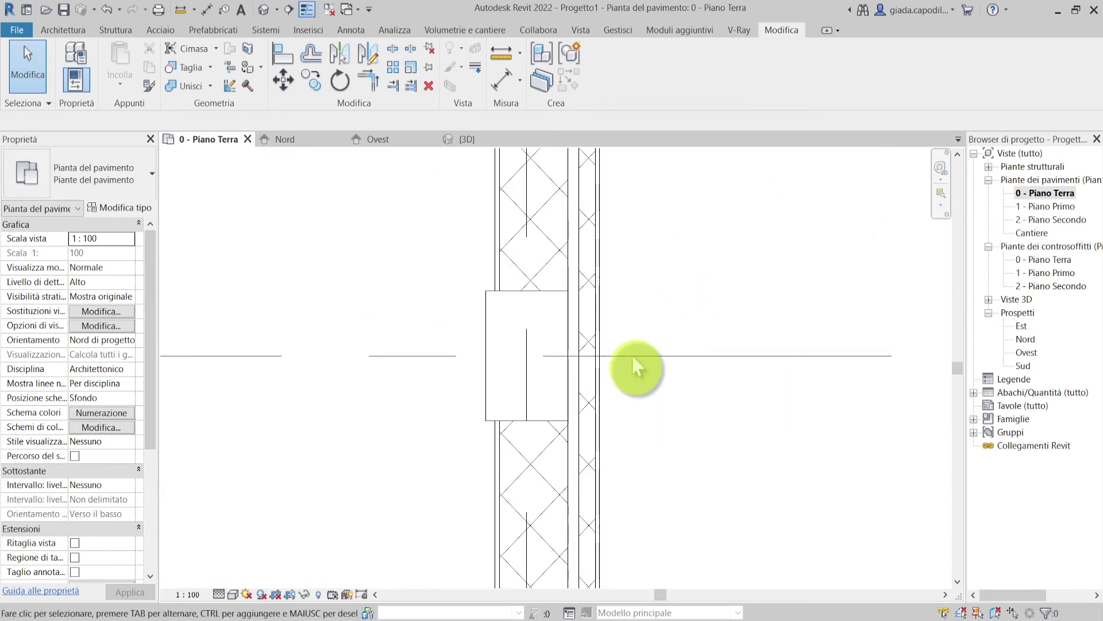
{"action": "scroll", "coordinate": [679, 443], "scroll_direction": "down", "scroll_amount": 2}
{"action": "scroll", "coordinate": [772, 425], "scroll_direction": "down", "scroll_amount": 2}
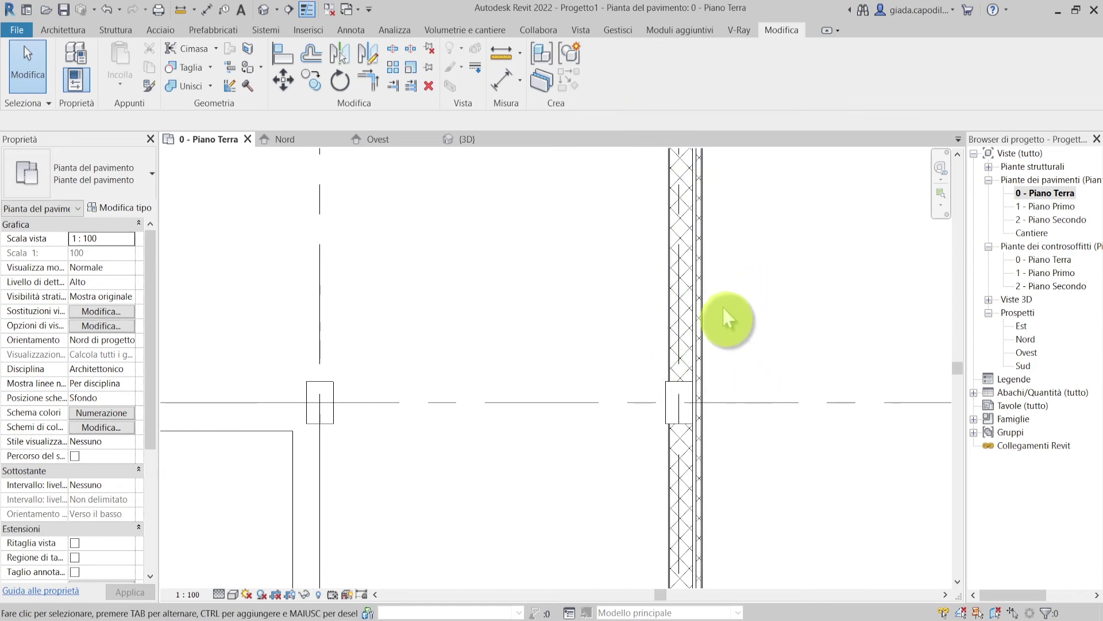
{"action": "scroll", "coordinate": [727, 310], "scroll_direction": "down", "scroll_amount": 2}
{"action": "scroll", "coordinate": [571, 417], "scroll_direction": "up", "scroll_amount": 3}
{"action": "scroll", "coordinate": [571, 416], "scroll_direction": "down", "scroll_amount": 1}
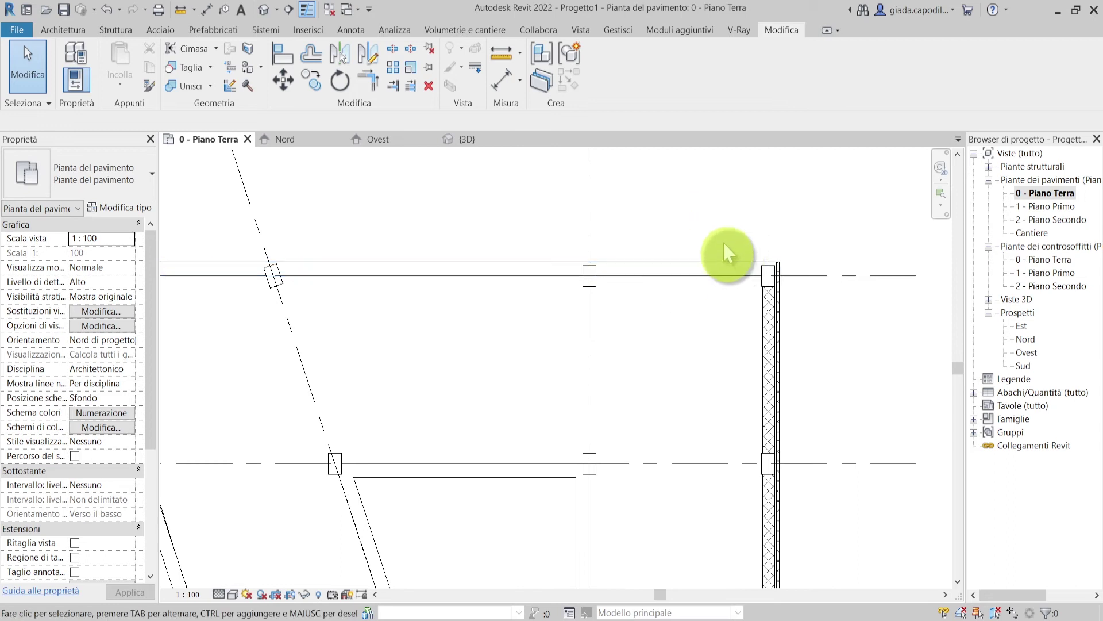